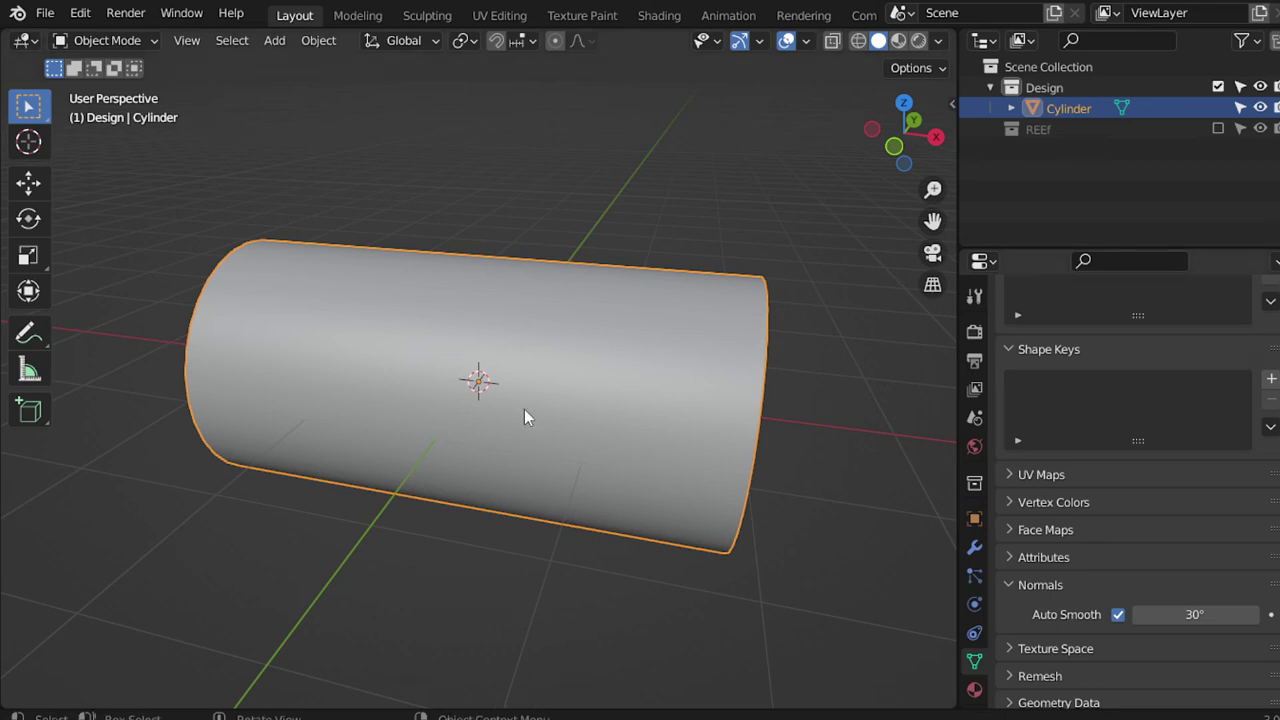
Step: Switch to the Shading workspace, create a new material for the cylinder and start renaming it
click(650, 15)
scroll(657, 320, up, 3)
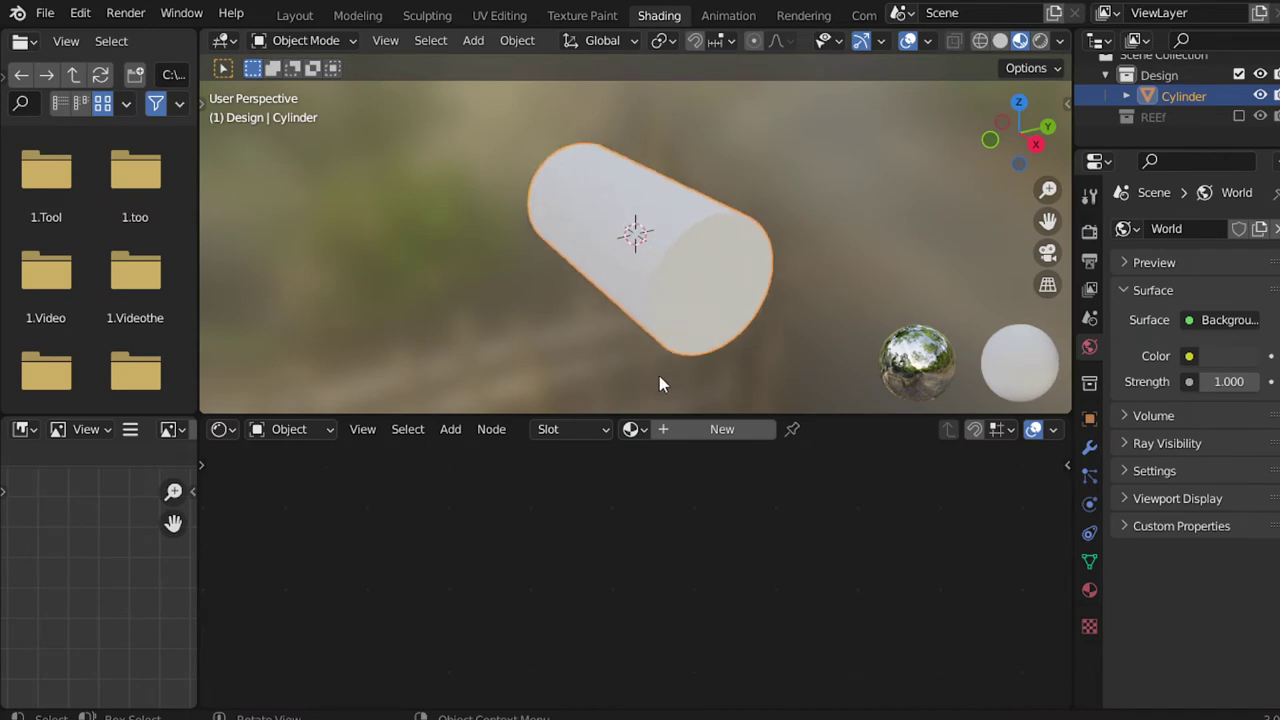
click(722, 429)
click(788, 437)
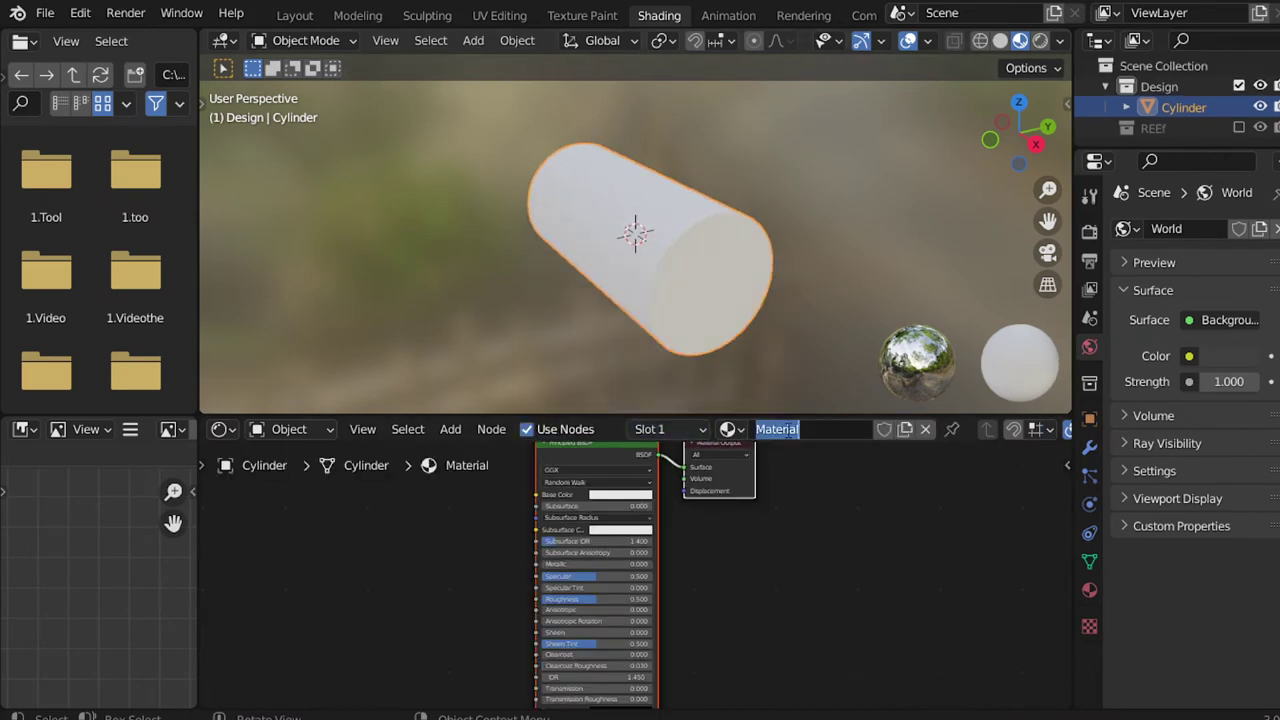
Step: Name the material 'gra' and enlarge the node editor around the material nodes
text(gra)
key(Return)
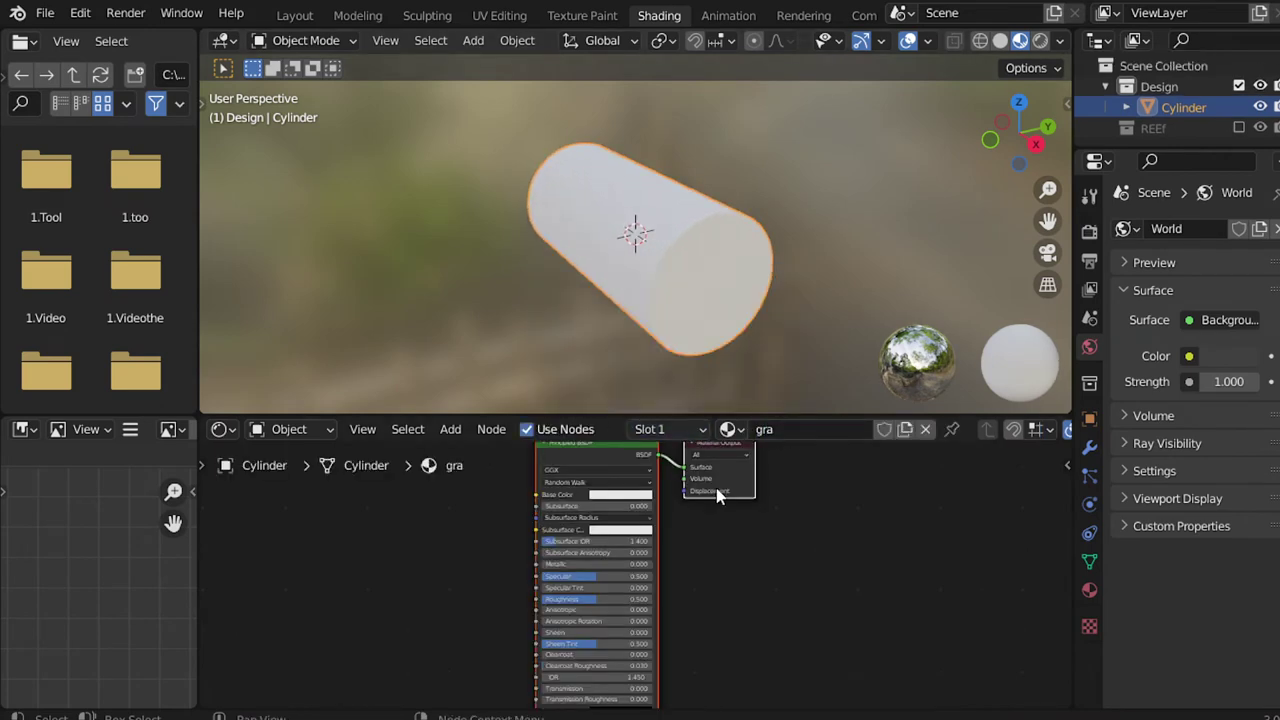
middle_drag(654, 447, 714, 527)
drag(647, 415, 647, 212)
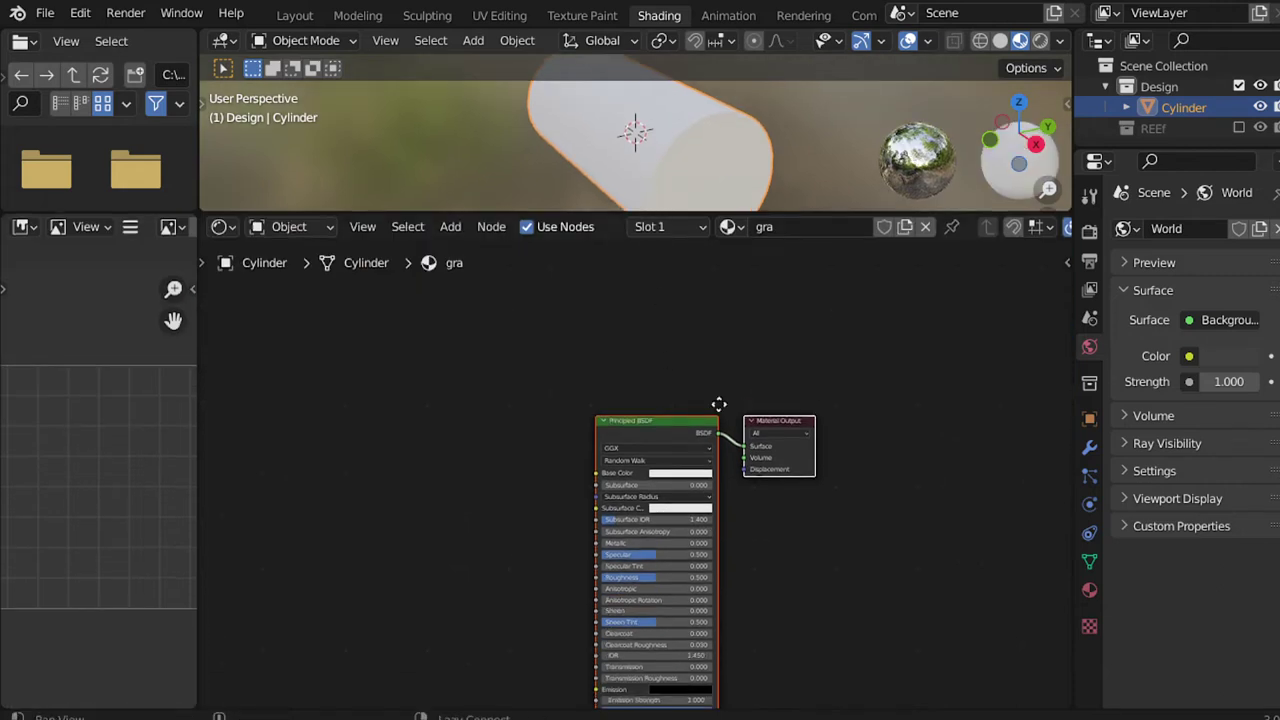
mouse_move(717, 403)
middle_down()
mouse_move(800, 385)
mouse_move(823, 335)
middle_up()
Step: Add a Gradient Texture node to the gra material
key(shift+a)
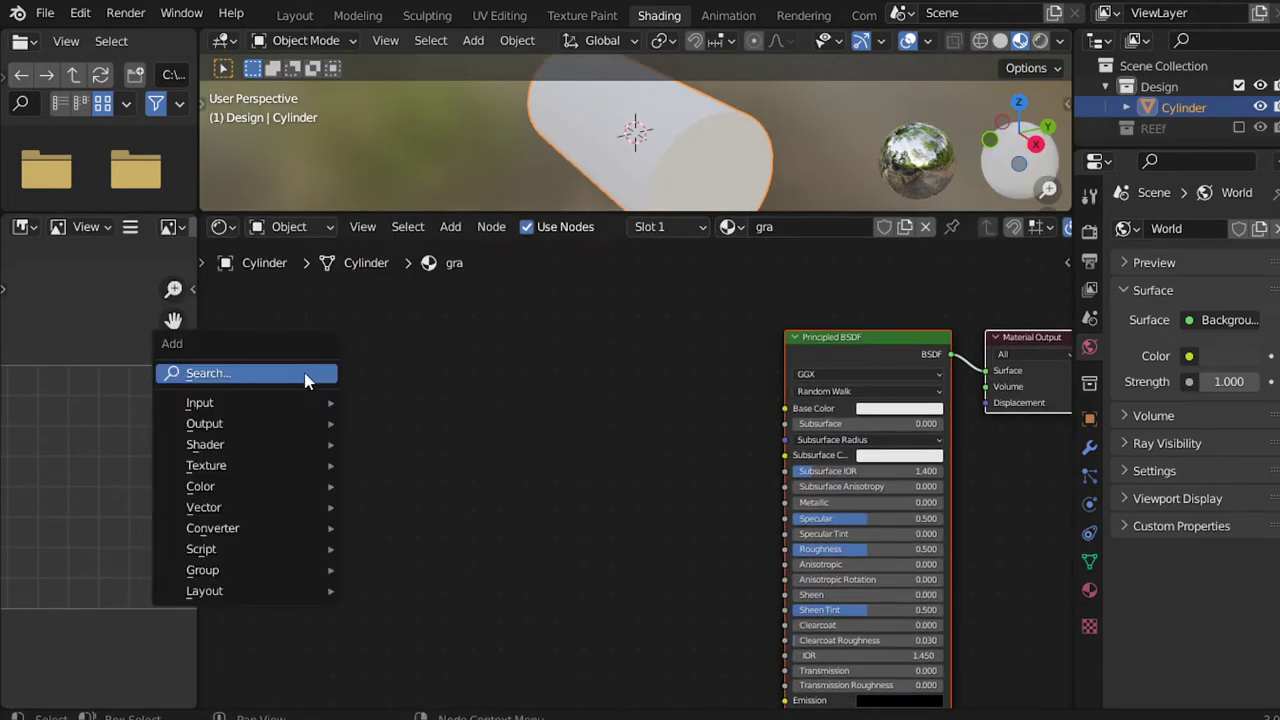
click(305, 373)
text(gr)
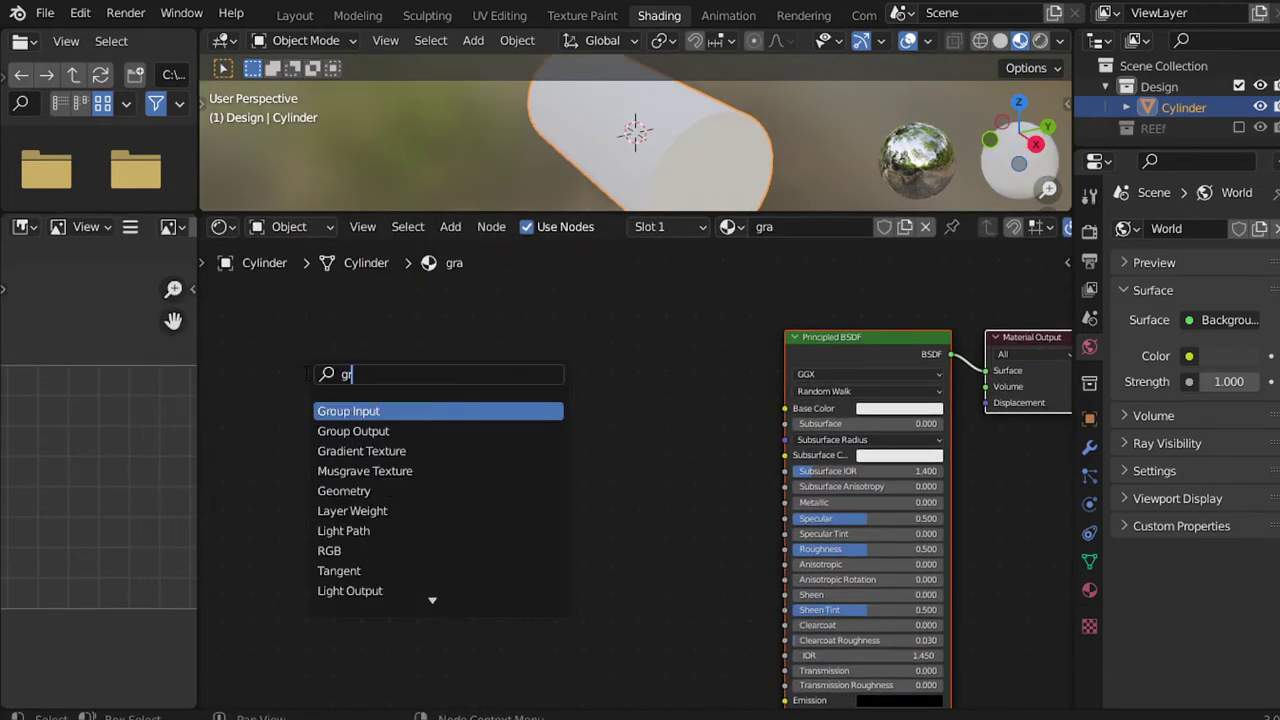
text(a)
click(380, 411)
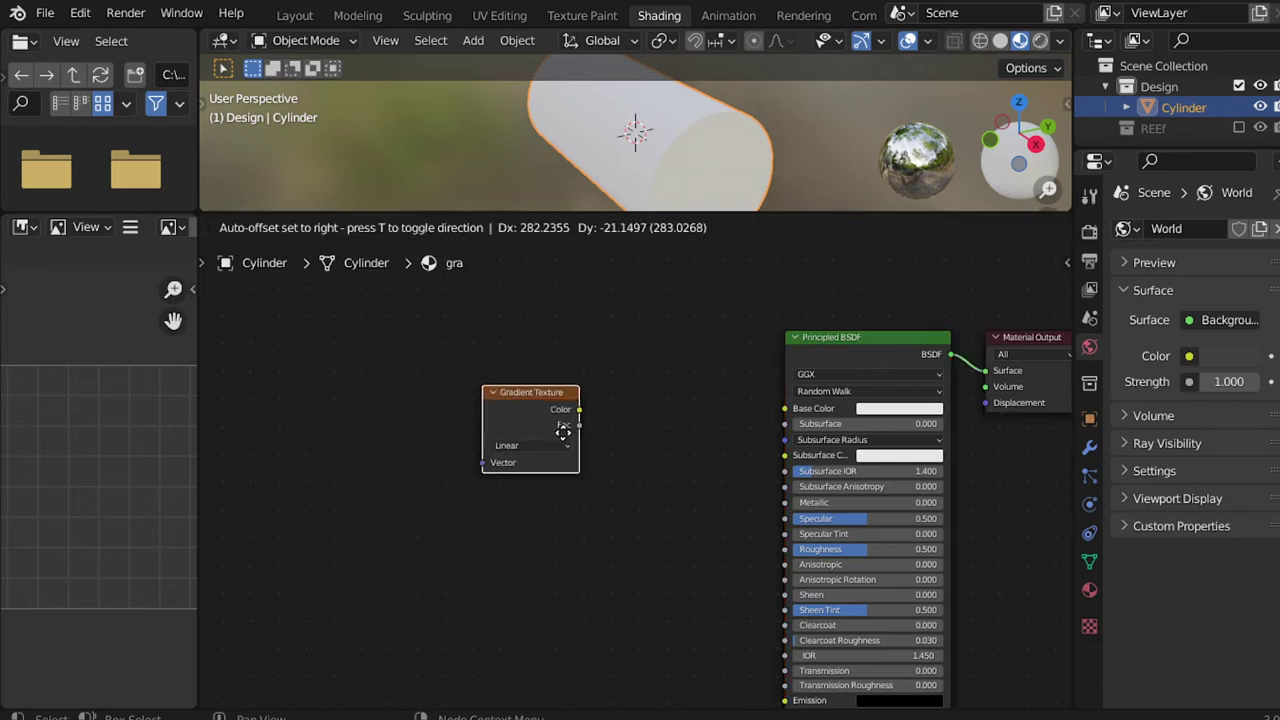
click(417, 455)
middle_drag(417, 455, 491, 457)
scroll(491, 457, up, 1)
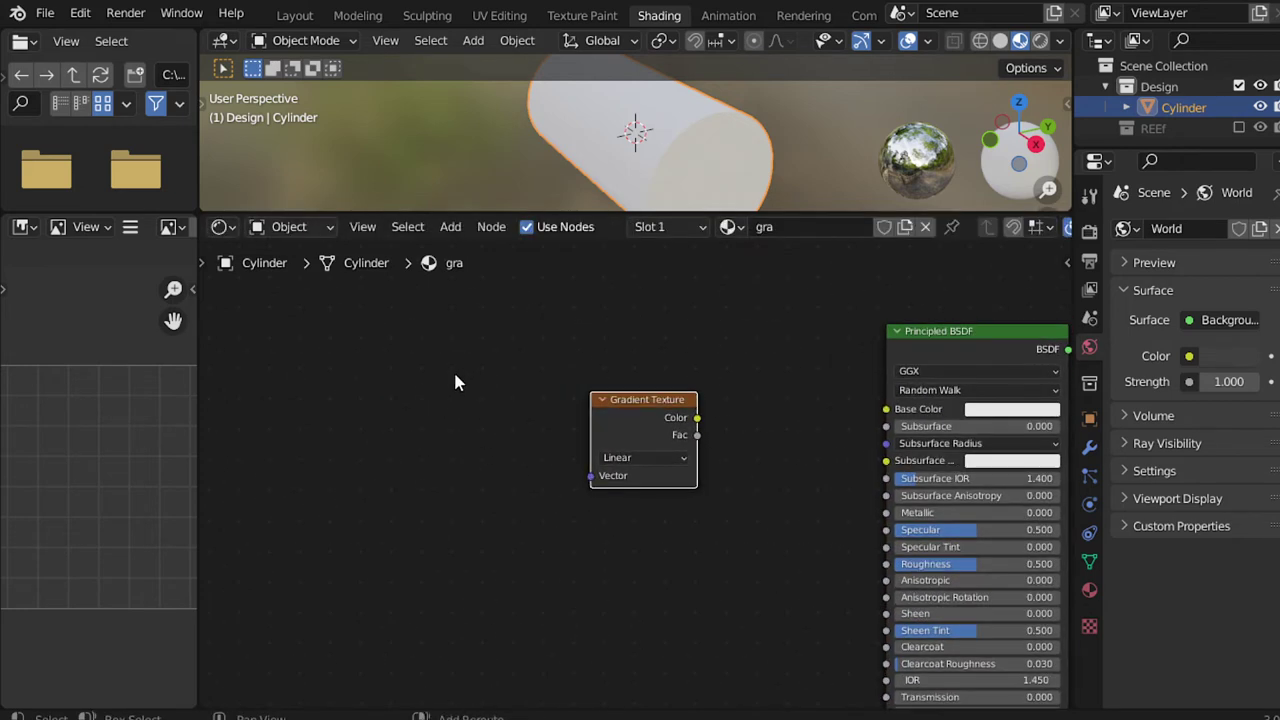
Step: Add a Separate XYZ node to the node tree
key(shift+a)
click(455, 378)
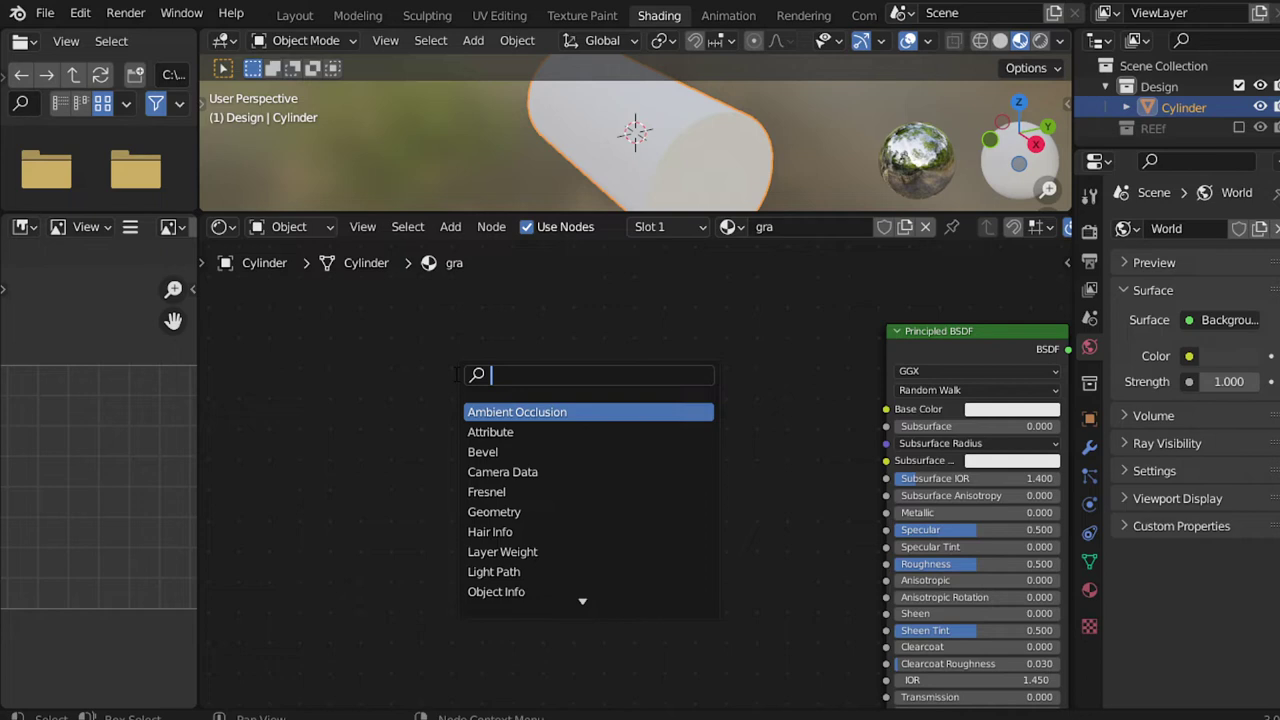
text(xy)
click(470, 432)
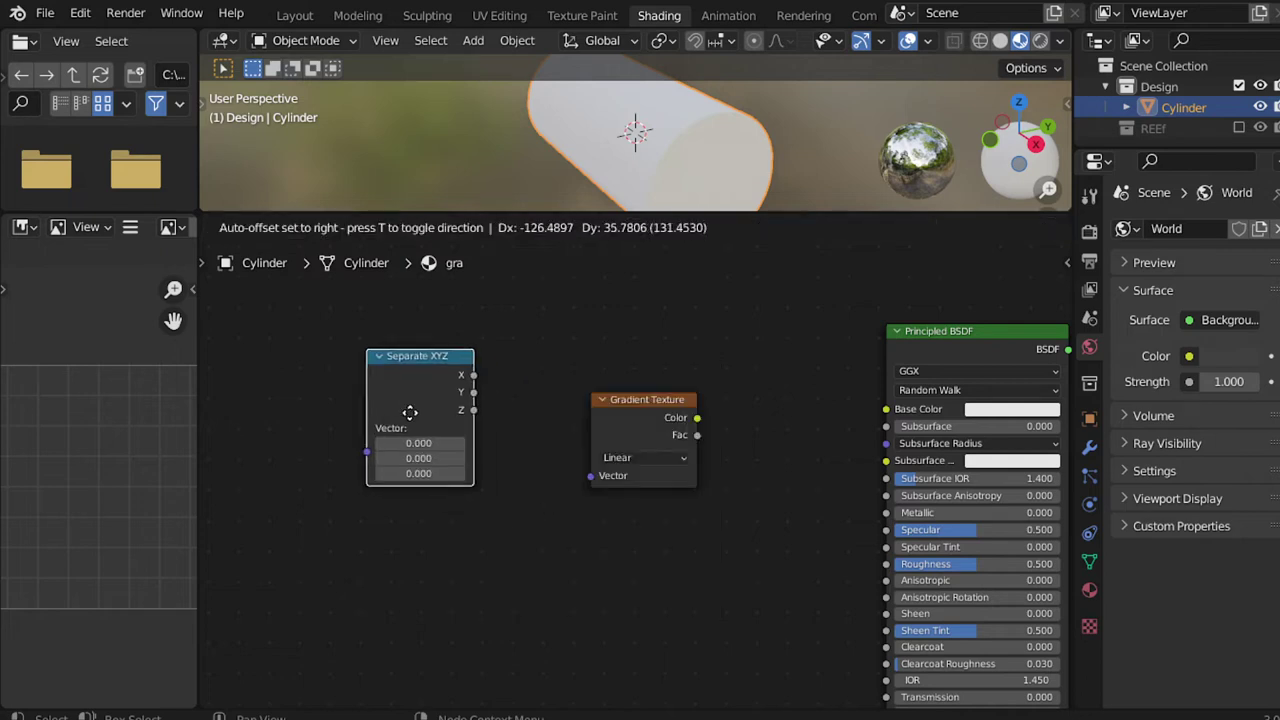
click(476, 449)
middle_drag(441, 426, 599, 426)
Step: Add a Mapping setup with Ctrl+T, link Mapping to Separate XYZ, and delete the unused texture nodes
key(ctrl+t)
key(x)
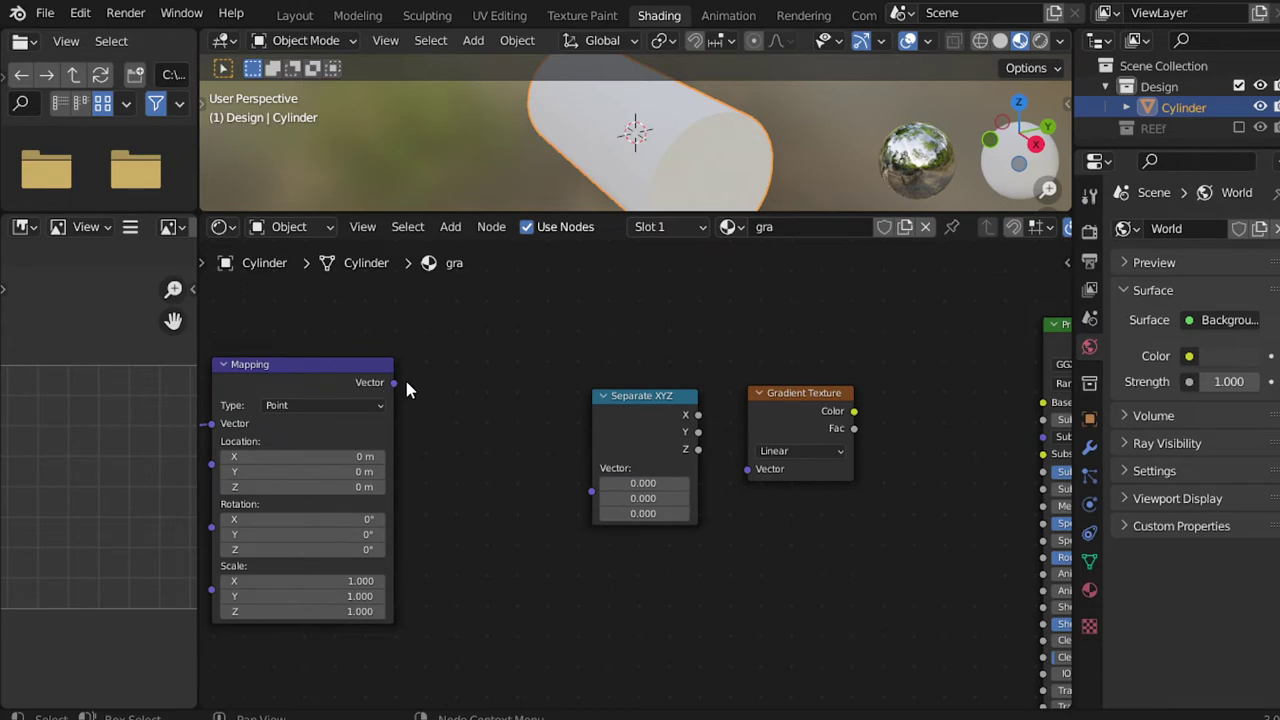
drag(394, 382, 591, 490)
drag(639, 418, 511, 380)
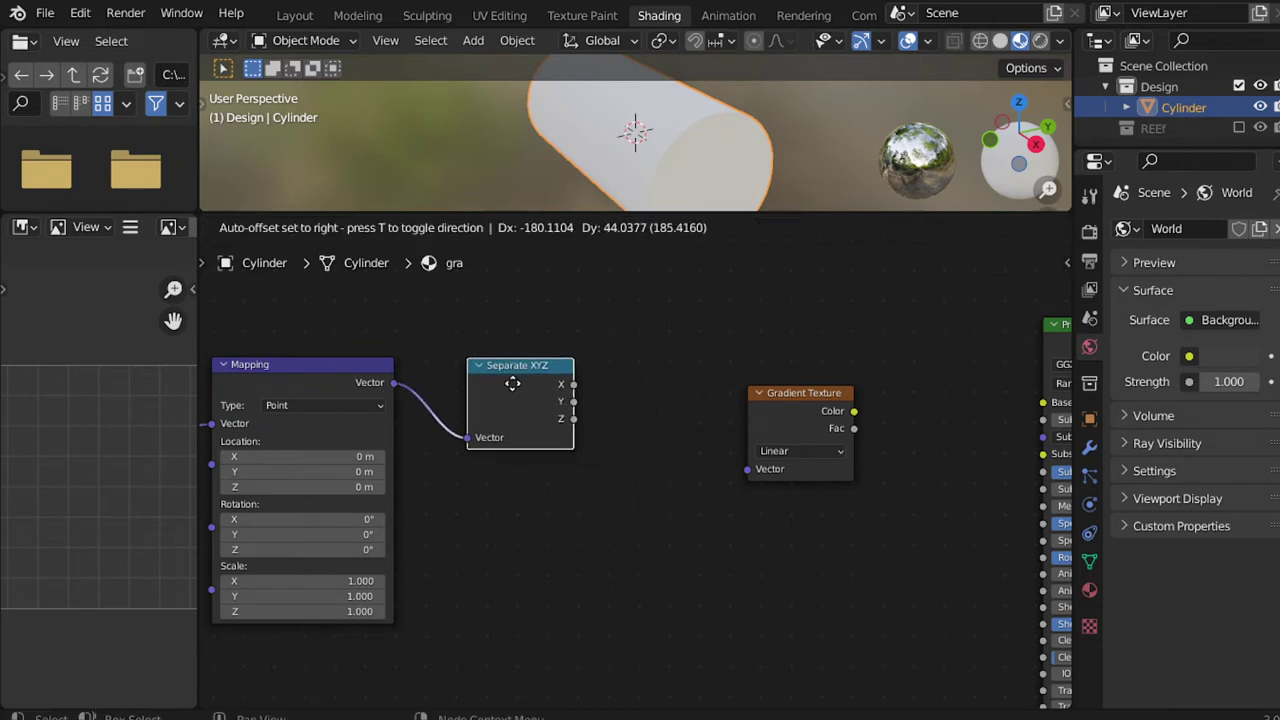
middle_drag(748, 416, 600, 476)
click(600, 476)
key(x)
Step: Add a ColorRamp node next to the Separate XYZ node
key(shift+a)
click(616, 403)
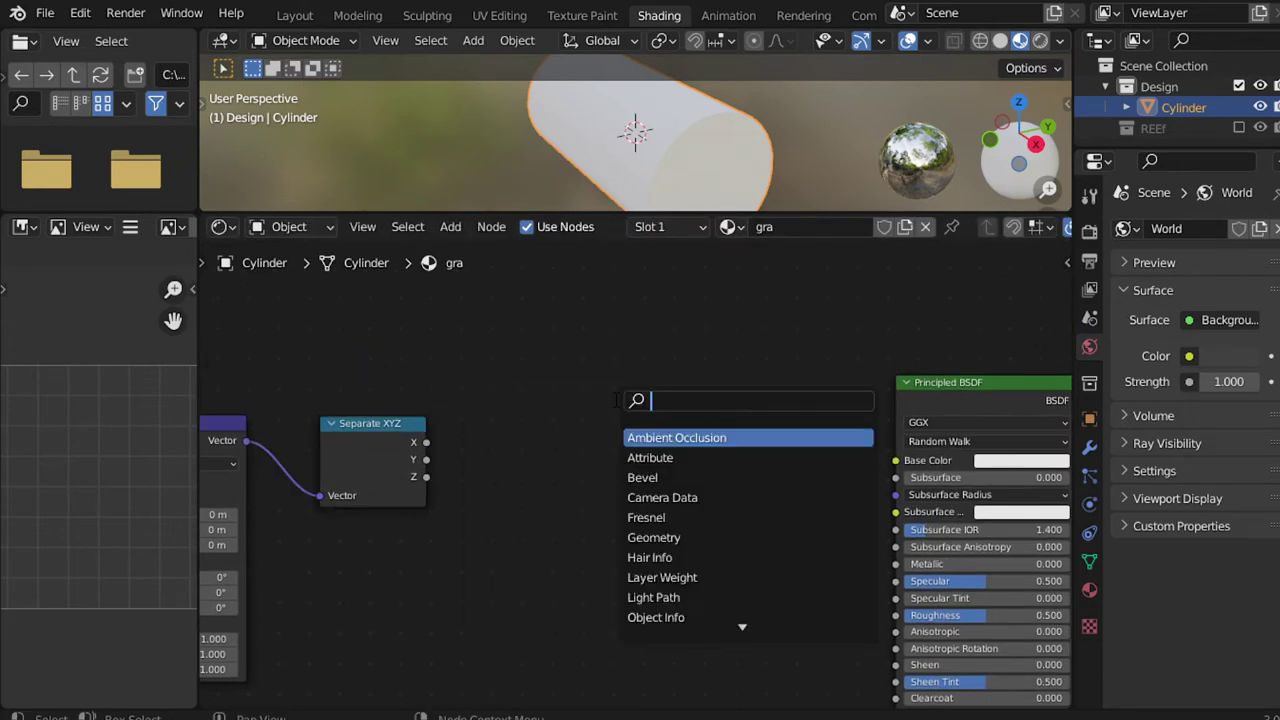
text(colo)
click(646, 437)
click(646, 437)
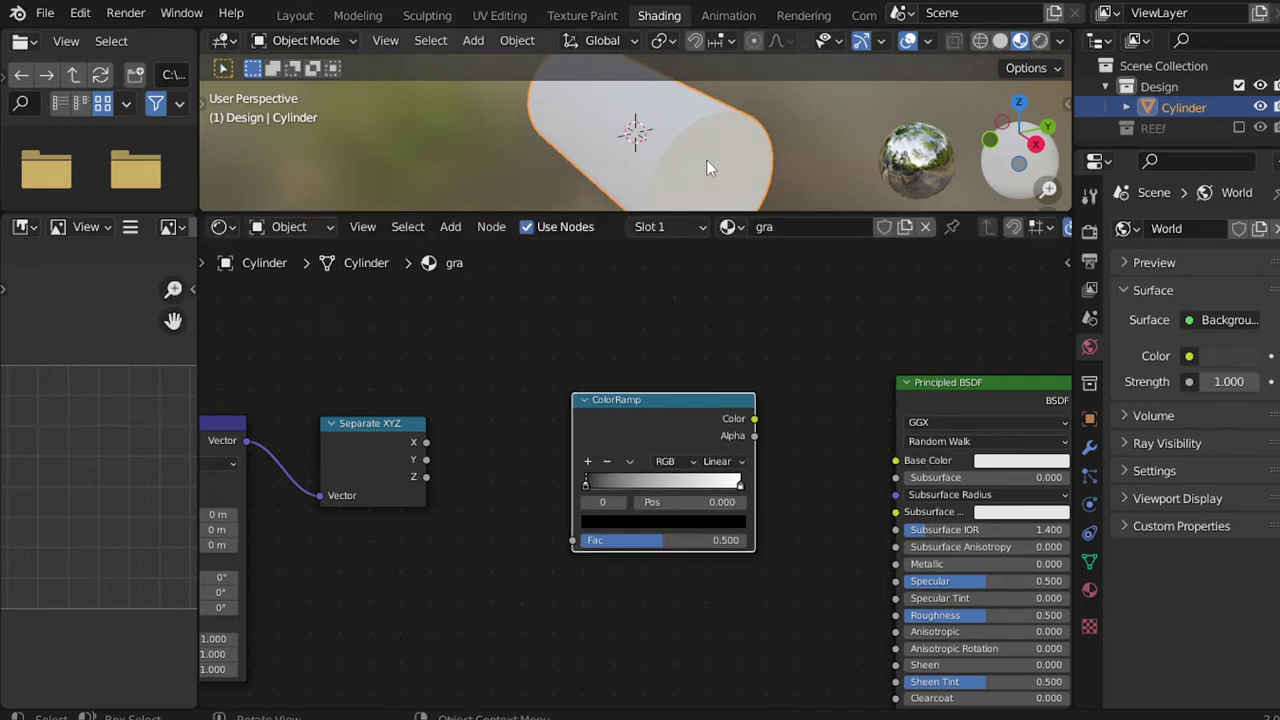
Step: Link Separate XYZ X to the ColorRamp Fac and the ramp Color to Base Color
key(KP_7)
mouse_move(415, 445)
mouse_down()
mouse_move(434, 470)
mouse_move(572, 540)
mouse_up()
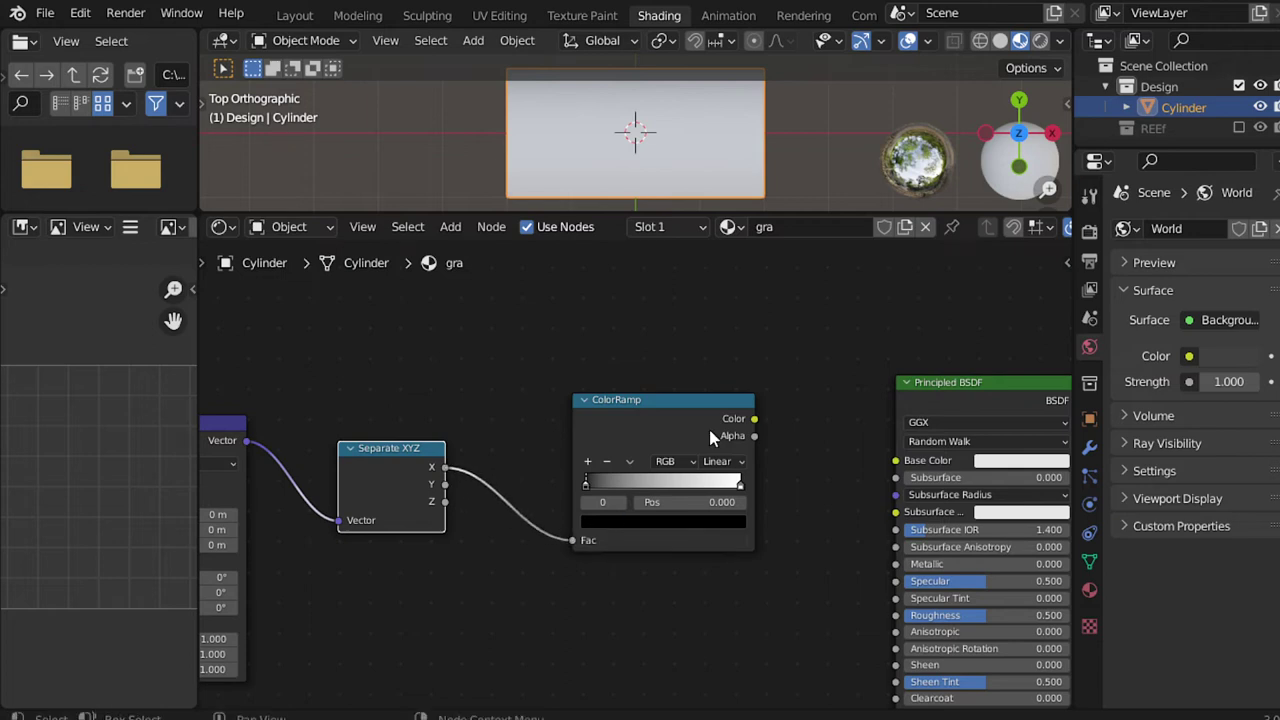
drag(755, 420, 896, 460)
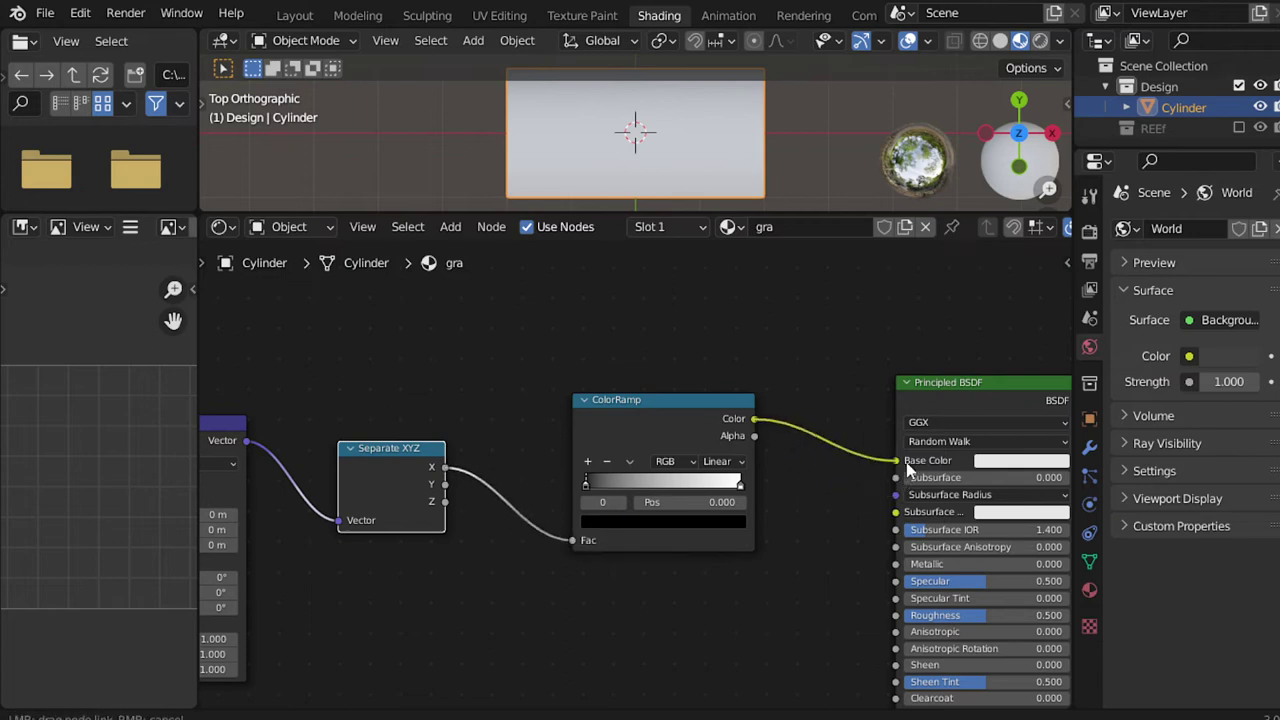
Step: Apply all transforms to the cylinder
middle_drag(740, 136, 672, 145)
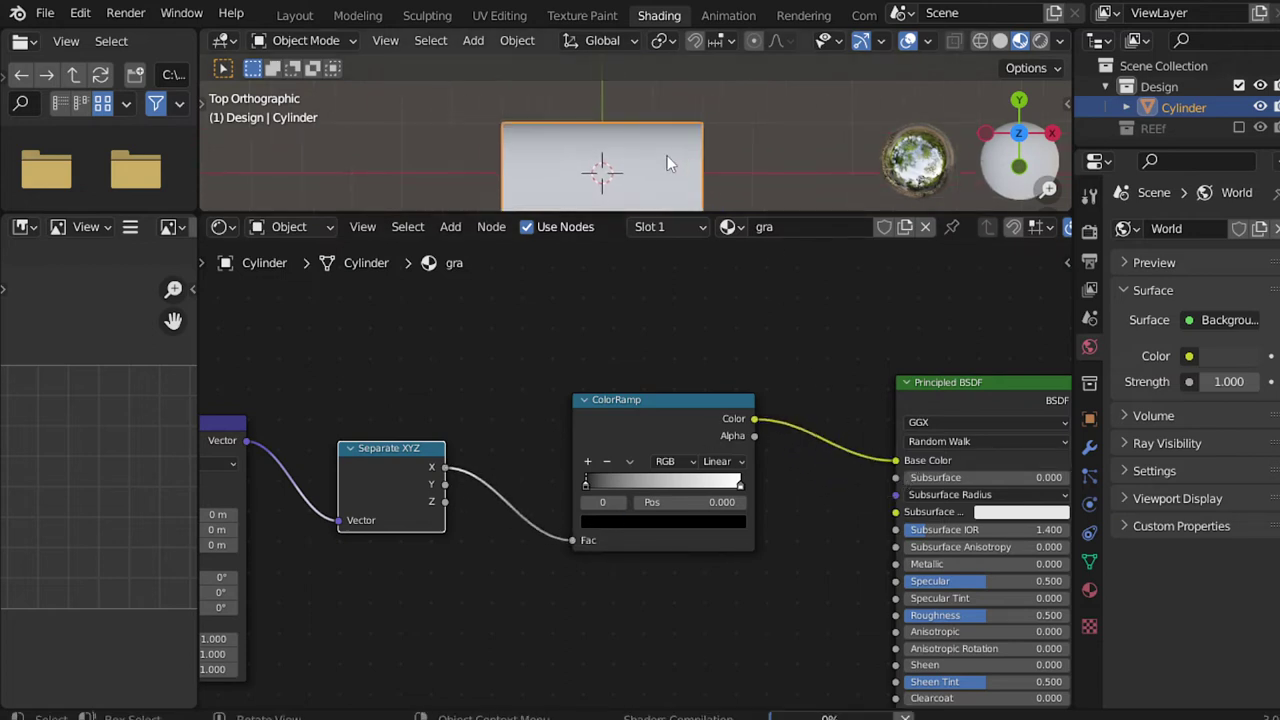
key(KP_7)
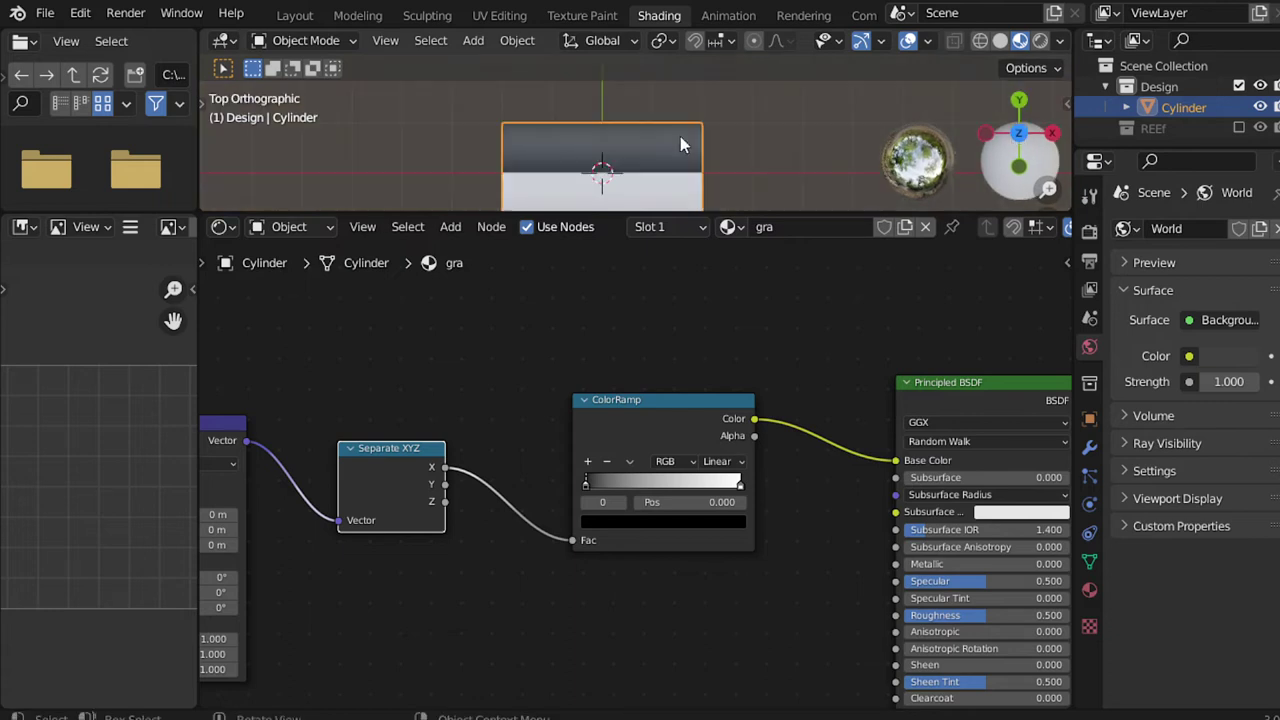
shift+middle_drag(680, 136, 725, 135)
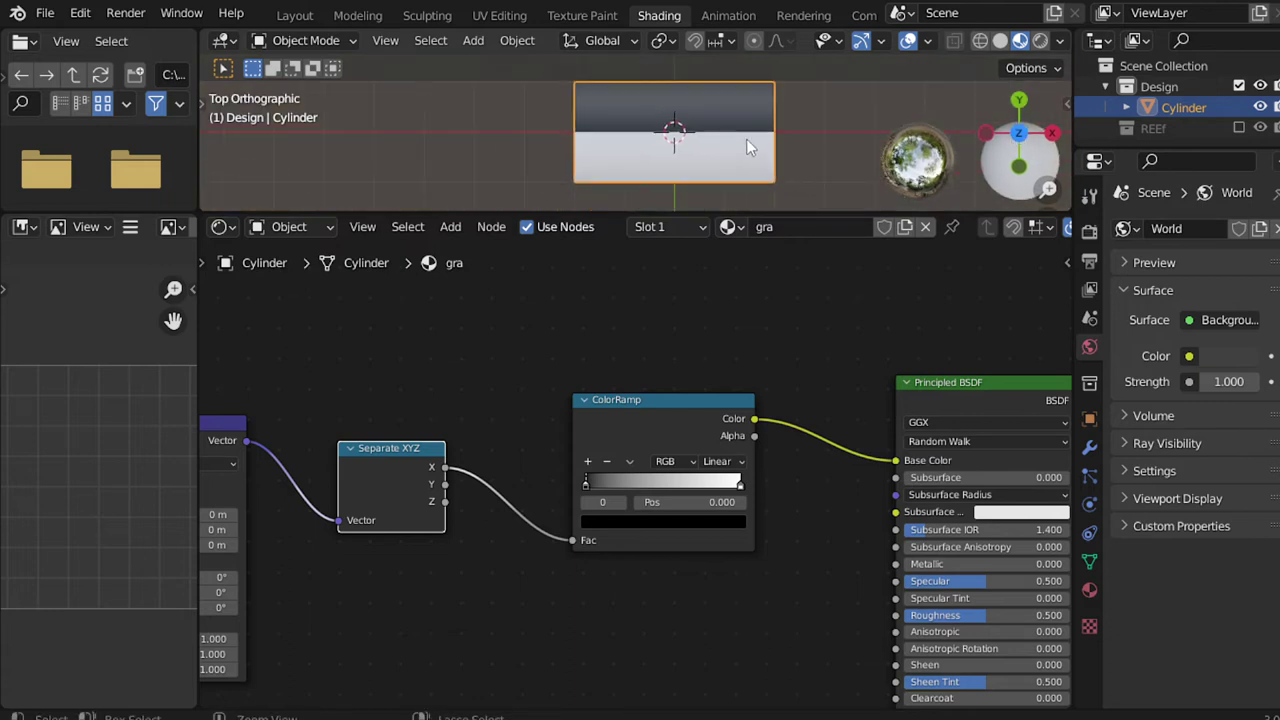
key(ctrl+a)
click(674, 203)
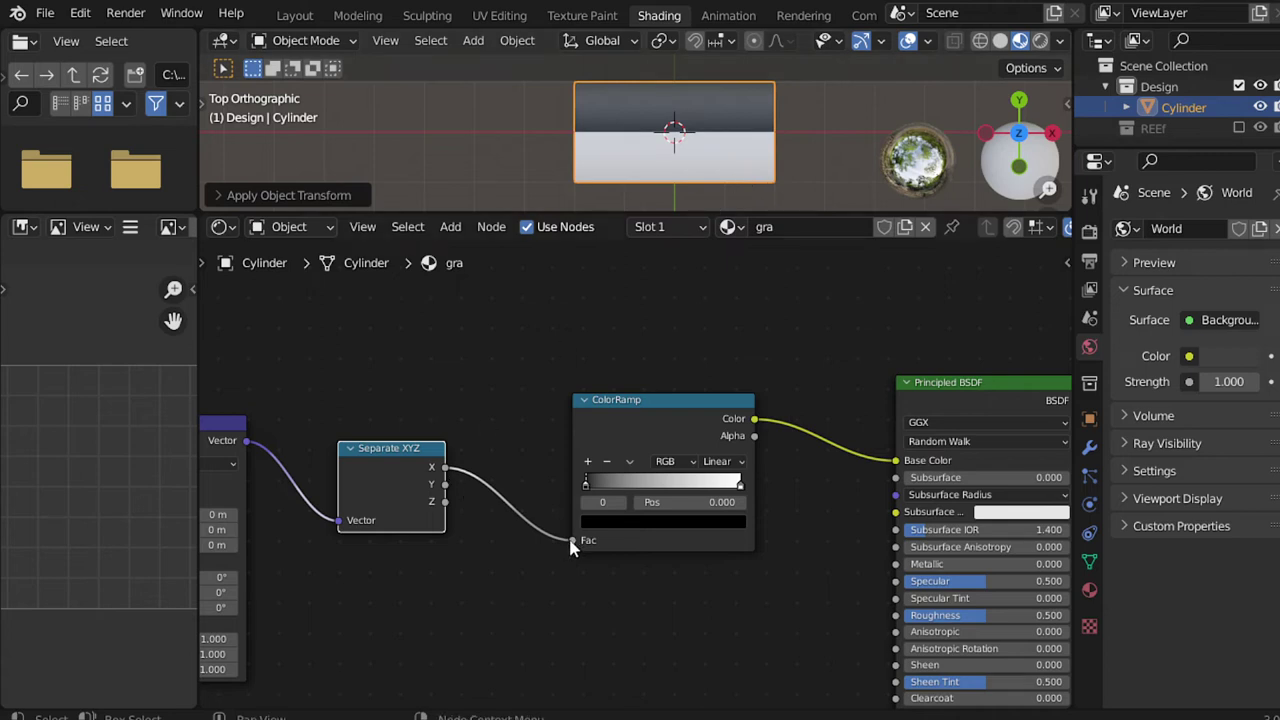
Step: Try unlinking X from the ramp and feeding Mapping from UV, then restore Generated coordinates
mouse_move(680, 130)
middle_down()
mouse_move(735, 84)
mouse_move(811, 166)
mouse_move(803, 147)
mouse_move(759, 151)
middle_up()
key(KP_7)
mouse_move(571, 541)
mouse_down()
mouse_move(471, 483)
mouse_move(571, 540)
mouse_up()
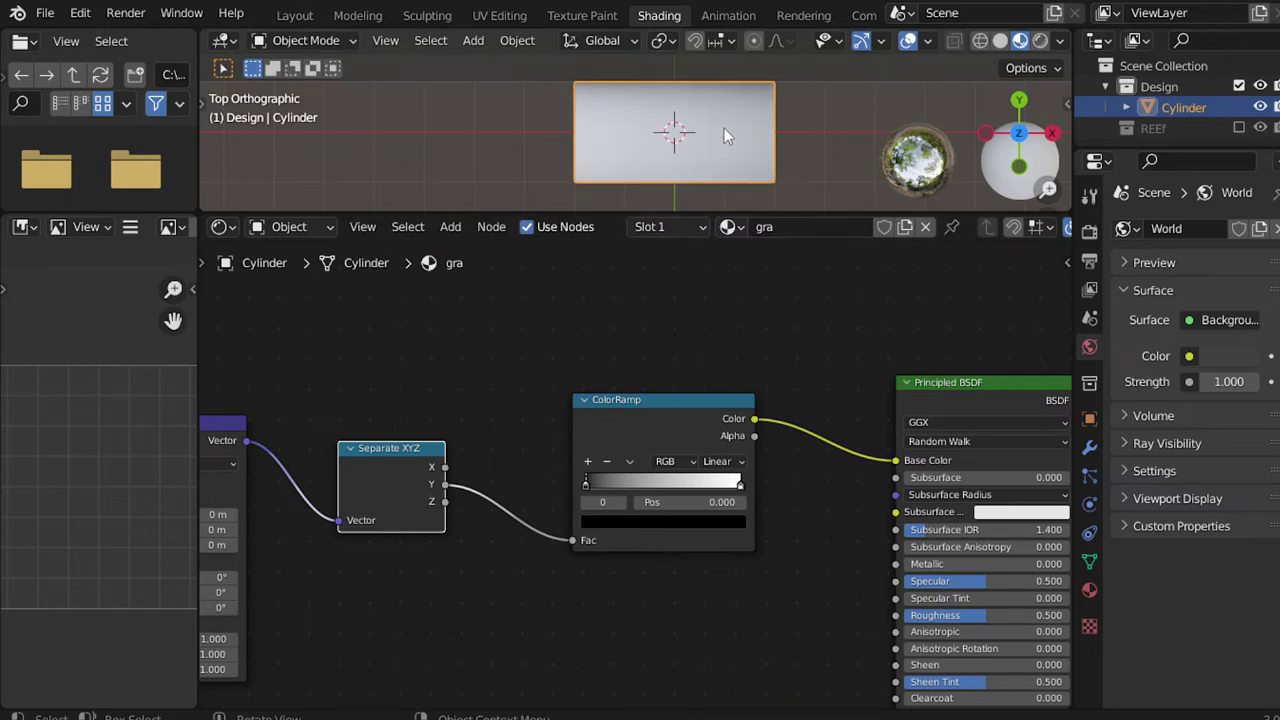
mouse_move(579, 147)
middle_down()
mouse_move(932, 62)
mouse_move(929, 194)
middle_up()
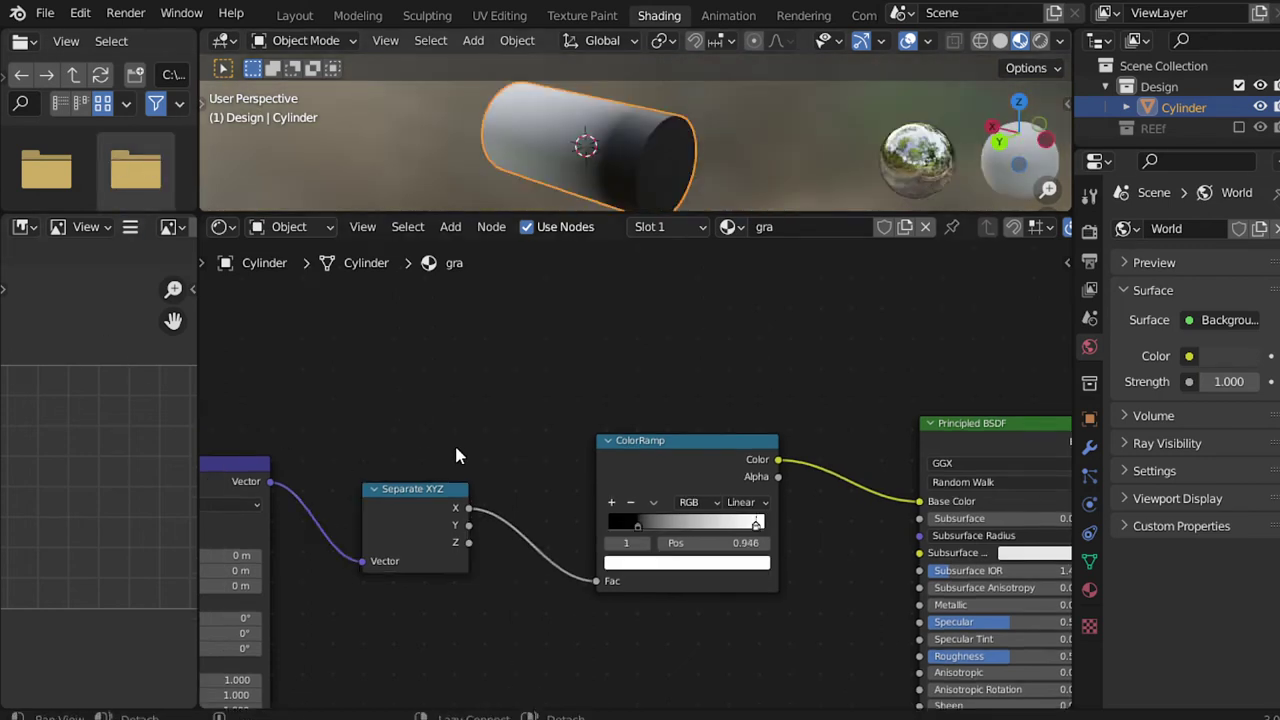
middle_drag(454, 442, 812, 392)
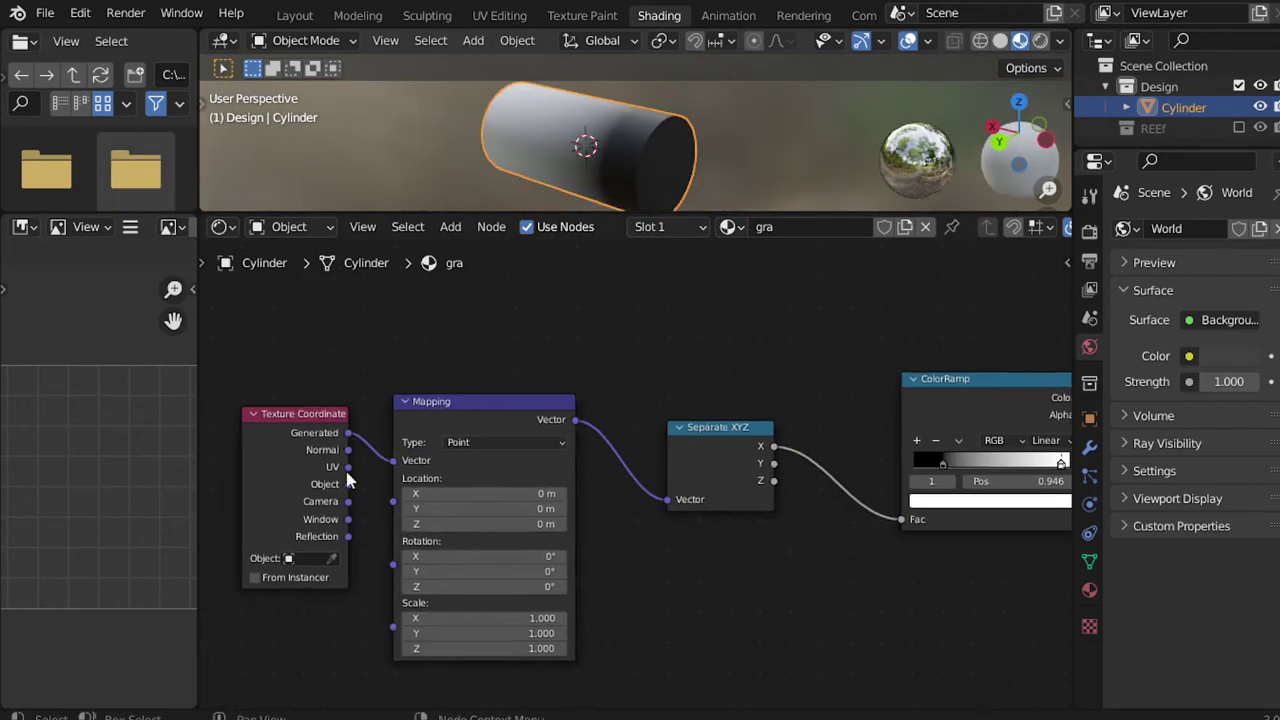
drag(348, 466, 393, 460)
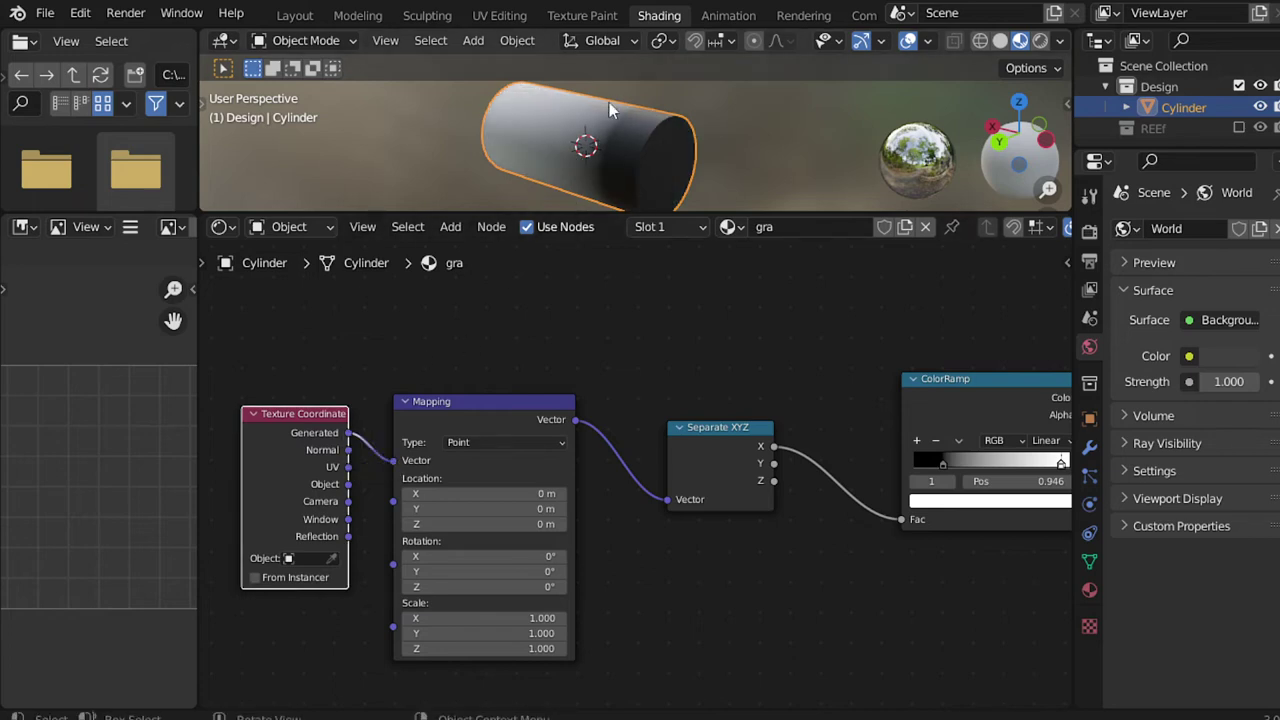
middle_drag(609, 102, 597, 184)
Step: Enlarge the 3D viewport and try driving the ramp's Fac from the Y axis
drag(614, 215, 614, 372)
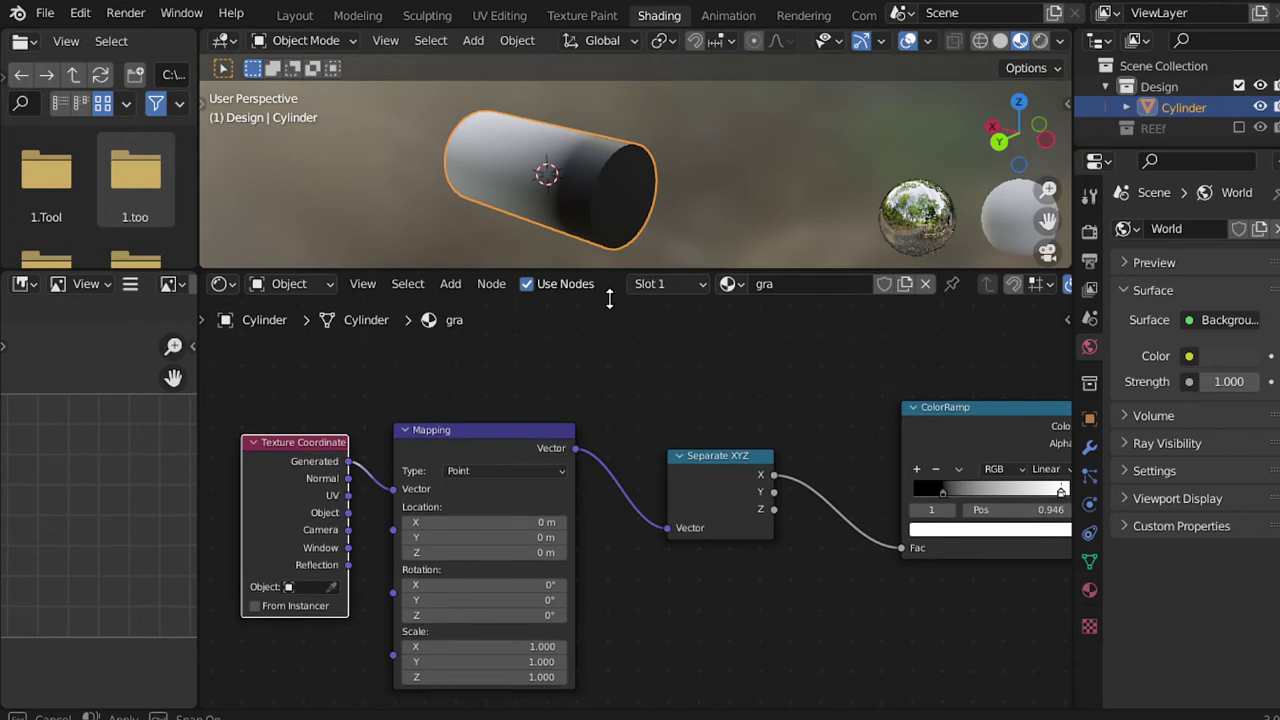
middle_drag(565, 295, 713, 286)
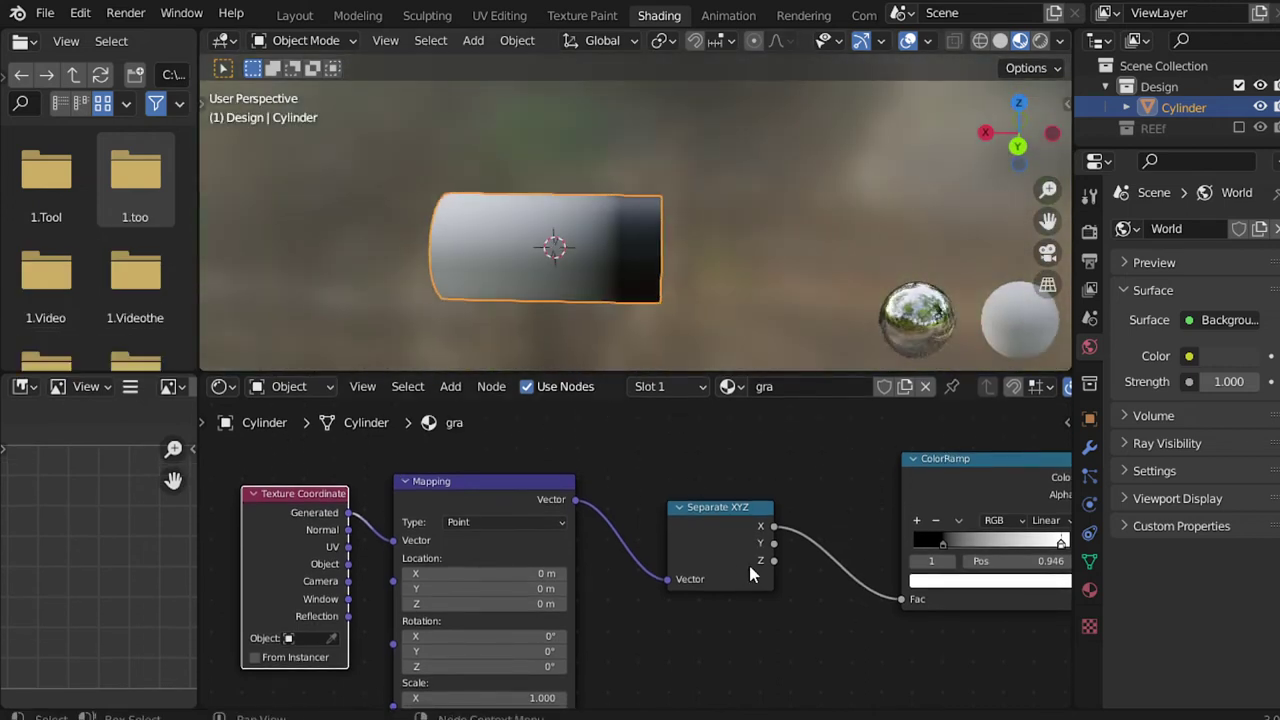
drag(774, 543, 902, 598)
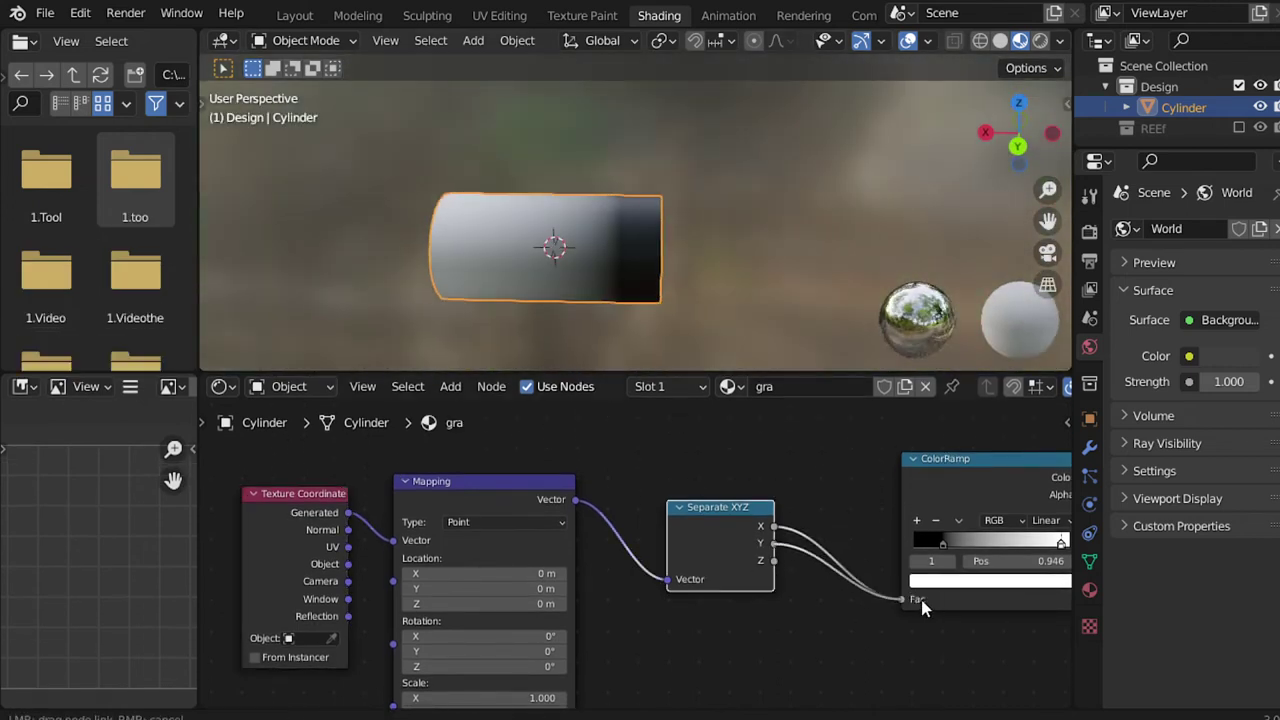
middle_drag(688, 276, 579, 265)
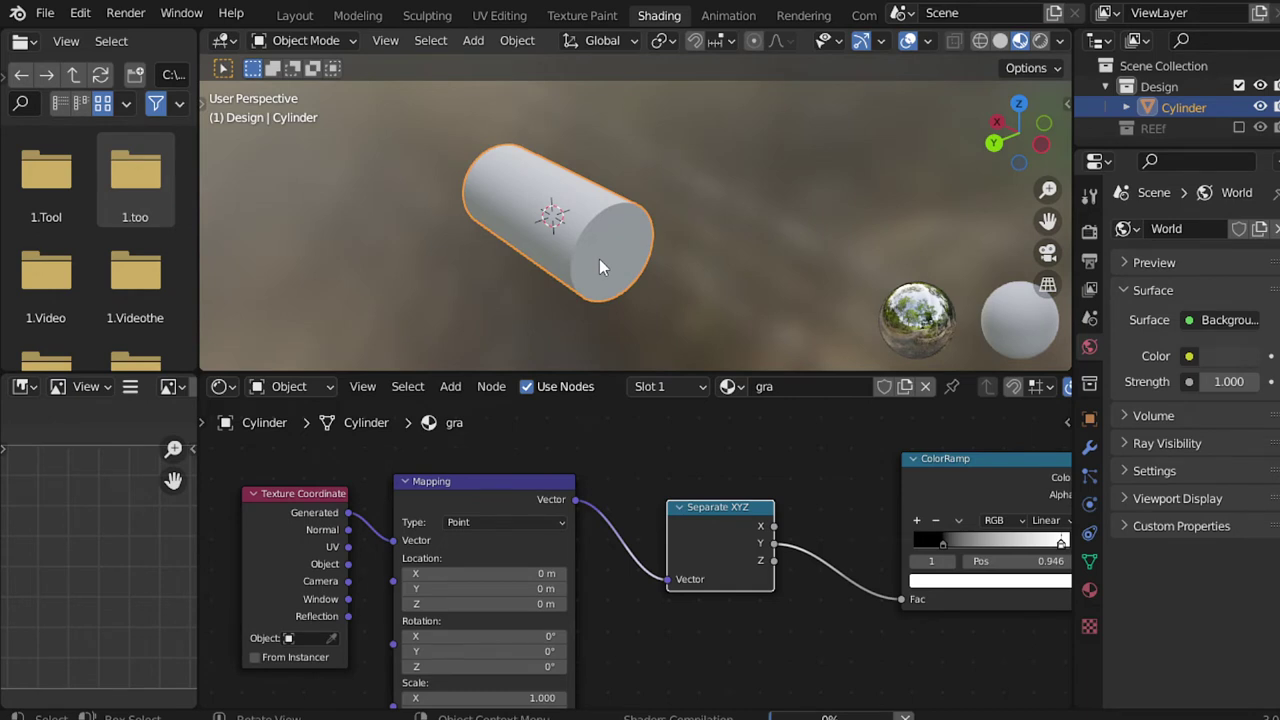
key(KP_7)
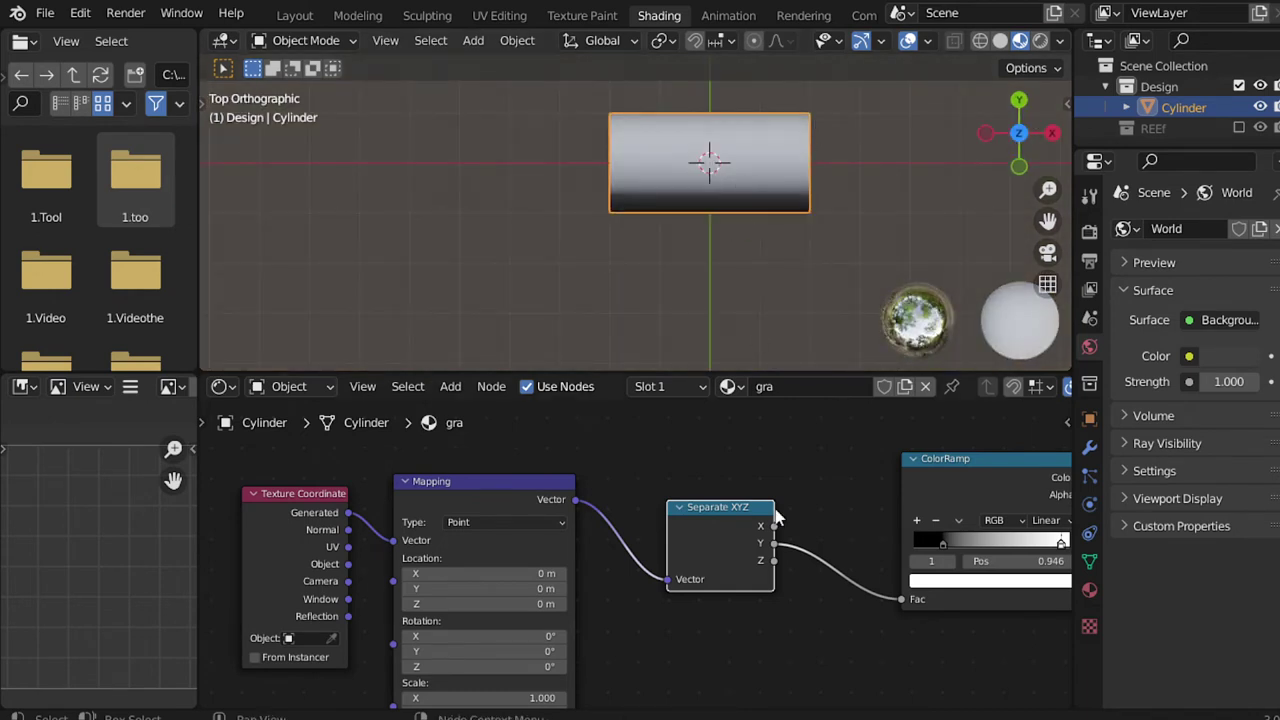
Step: Adjust the black and white stop positions and drive the ramp's Fac from X again
drag(942, 544, 978, 544)
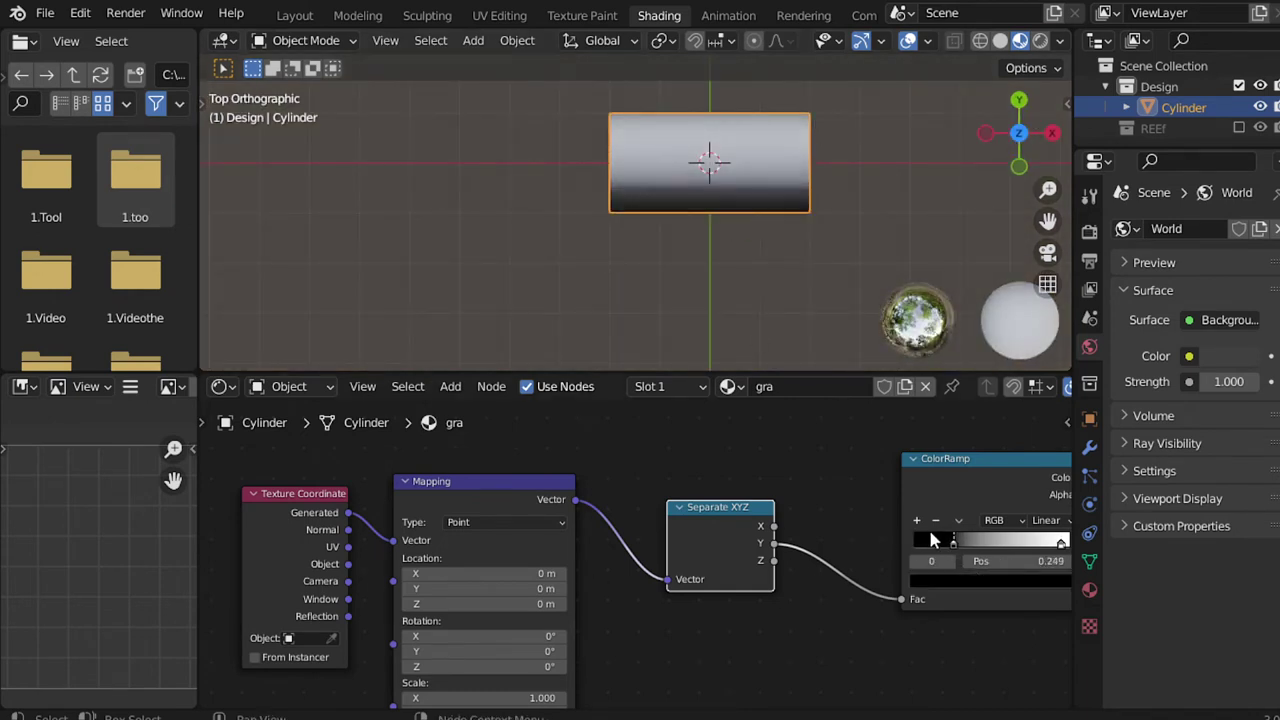
middle_drag(797, 559, 492, 544)
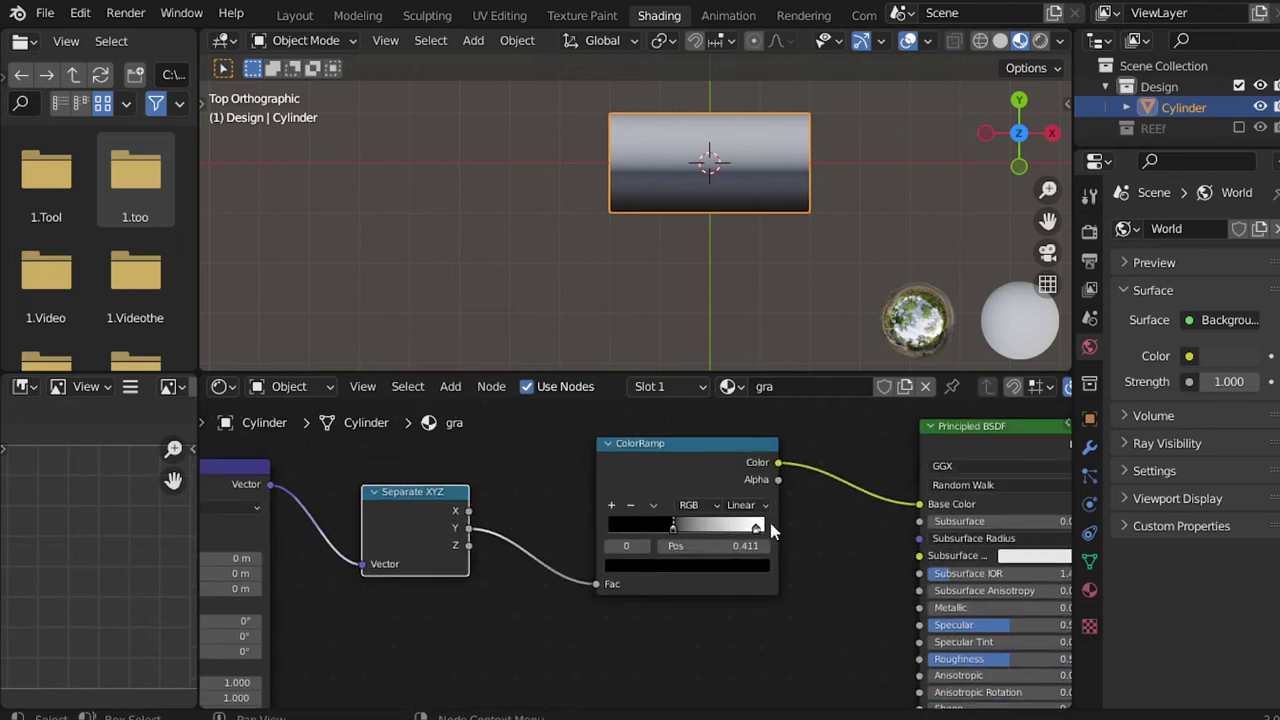
drag(757, 527, 762, 530)
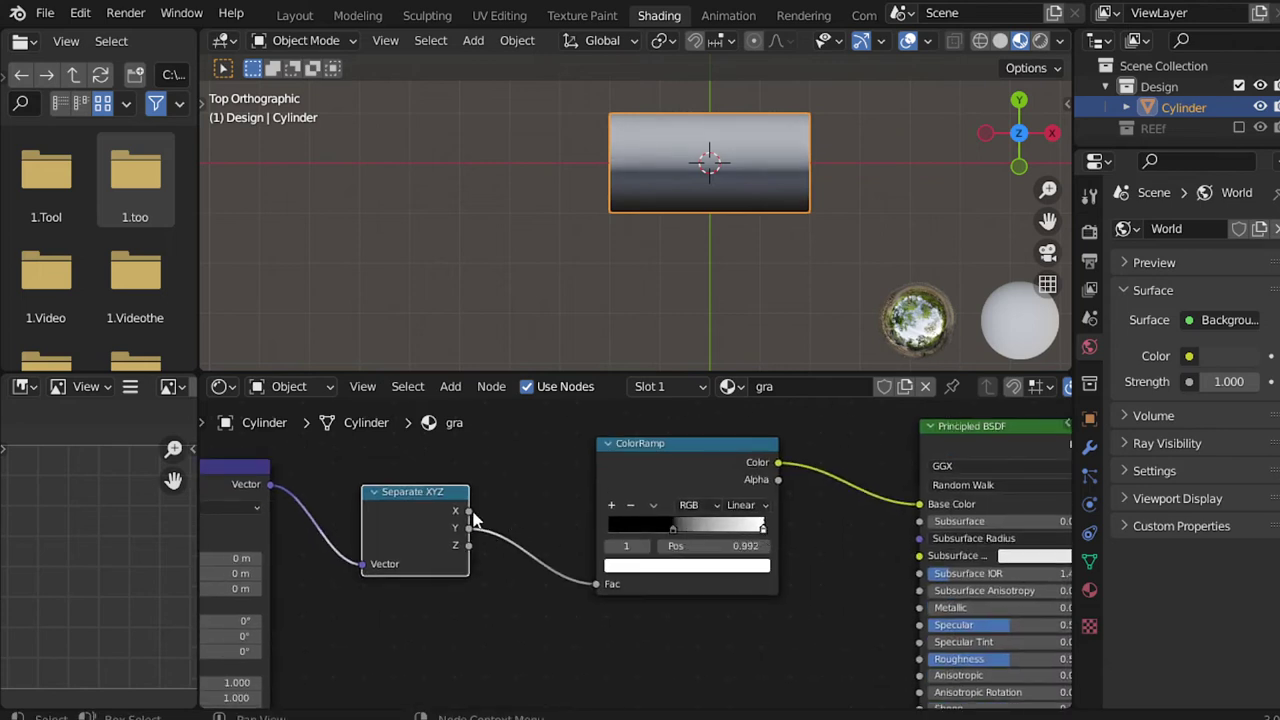
drag(470, 512, 597, 584)
middle_drag(728, 568, 665, 568)
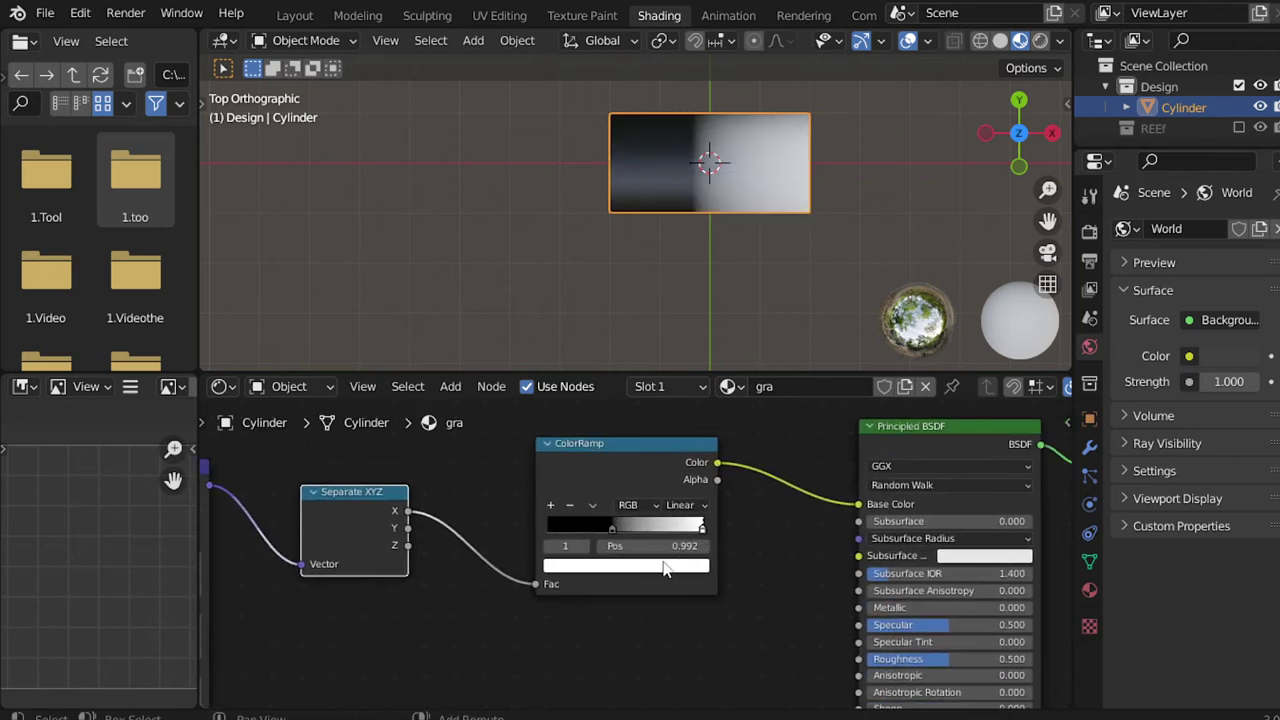
Step: Add a third colour stop and shift the ColorRamp node slightly left
click(551, 505)
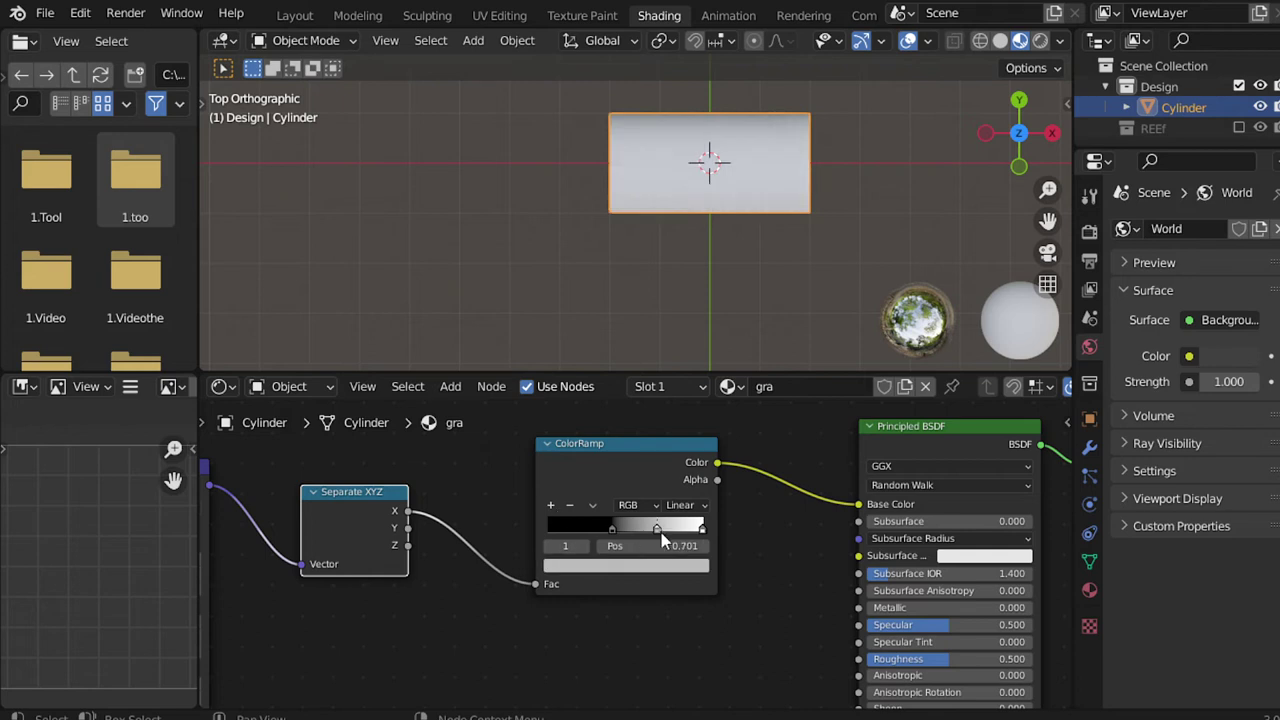
key(g)
click(635, 538)
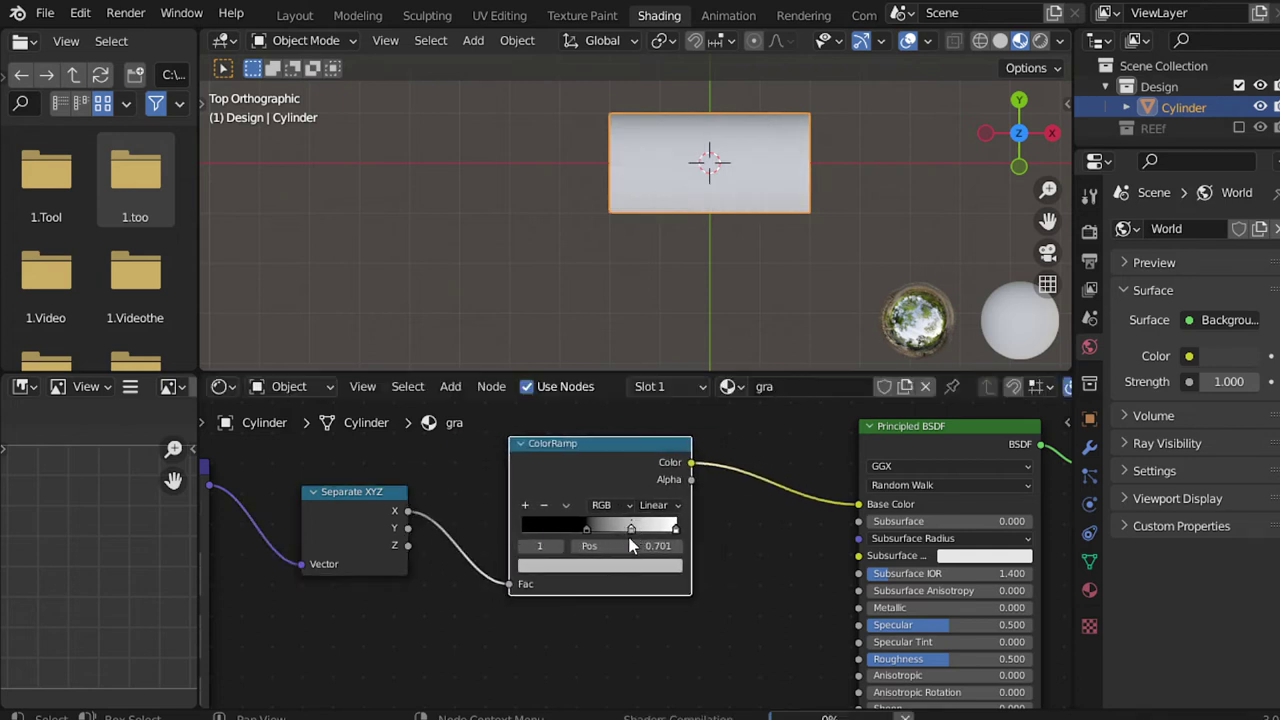
key(g)
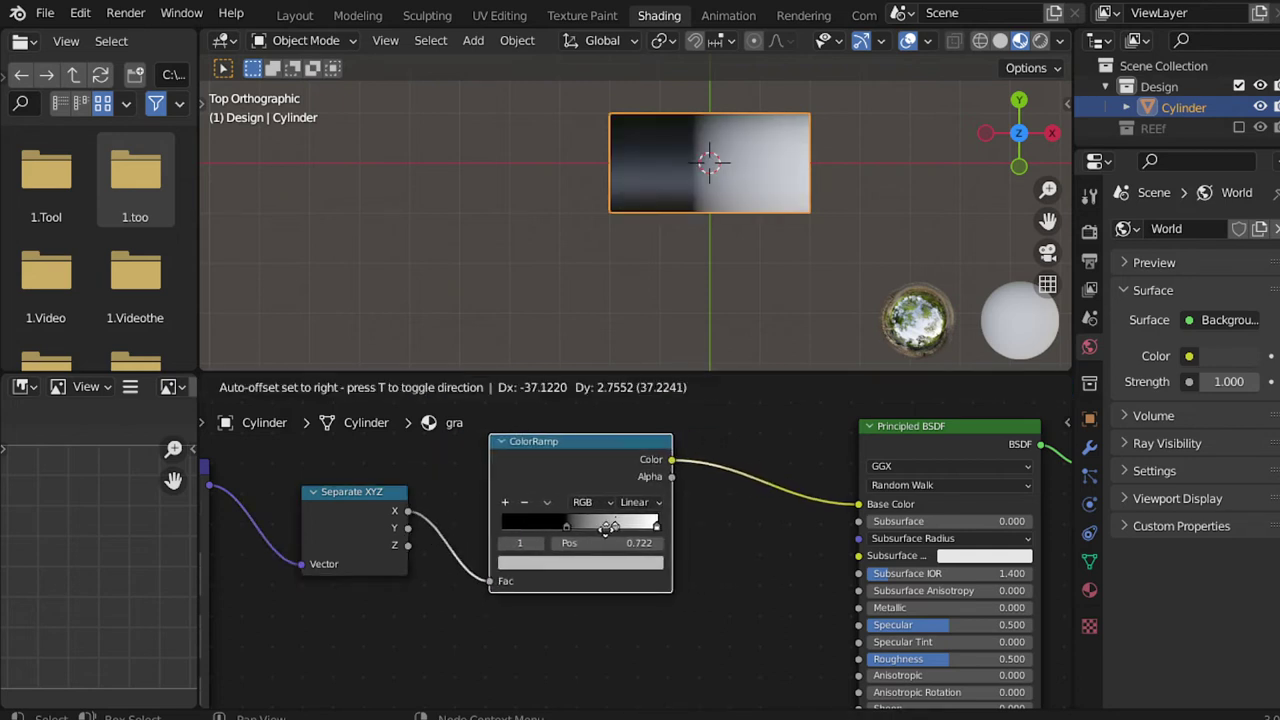
click(608, 528)
Step: Make the first ramp stop deep red and the middle stop yellow
click(590, 527)
click(584, 562)
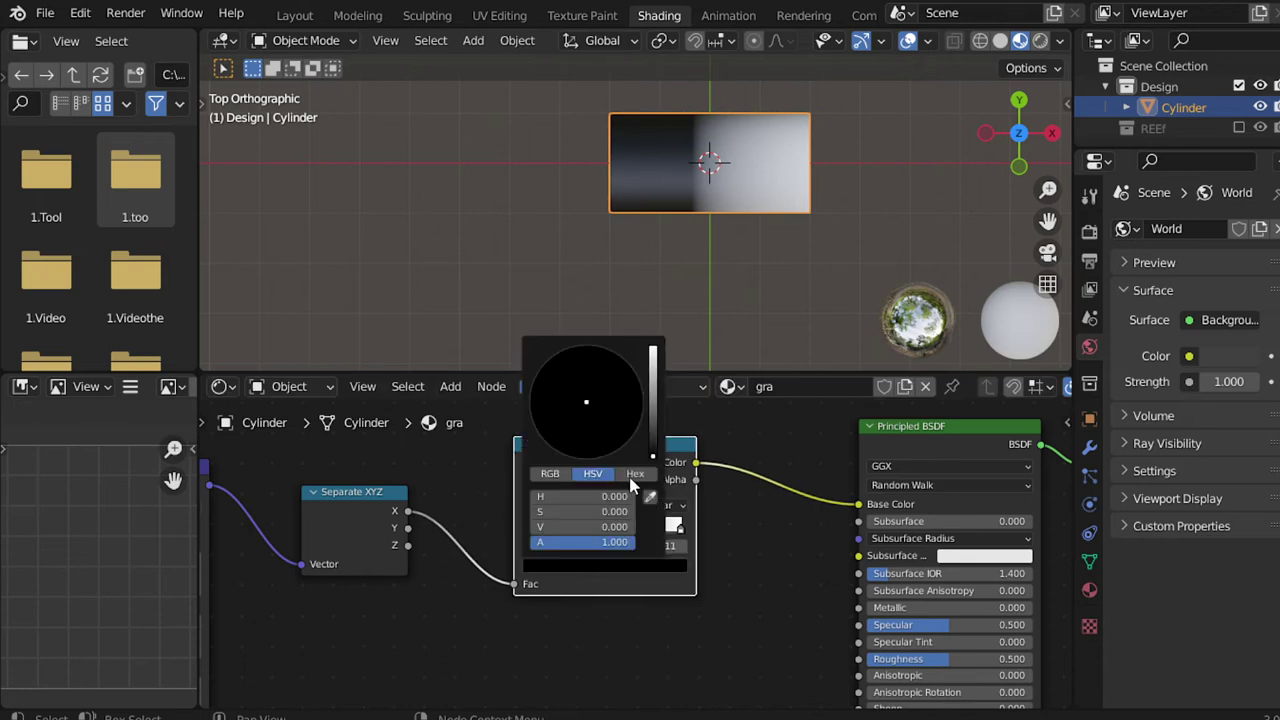
click(652, 402)
mouse_move(596, 426)
mouse_down()
mouse_move(576, 457)
mouse_move(588, 450)
mouse_up()
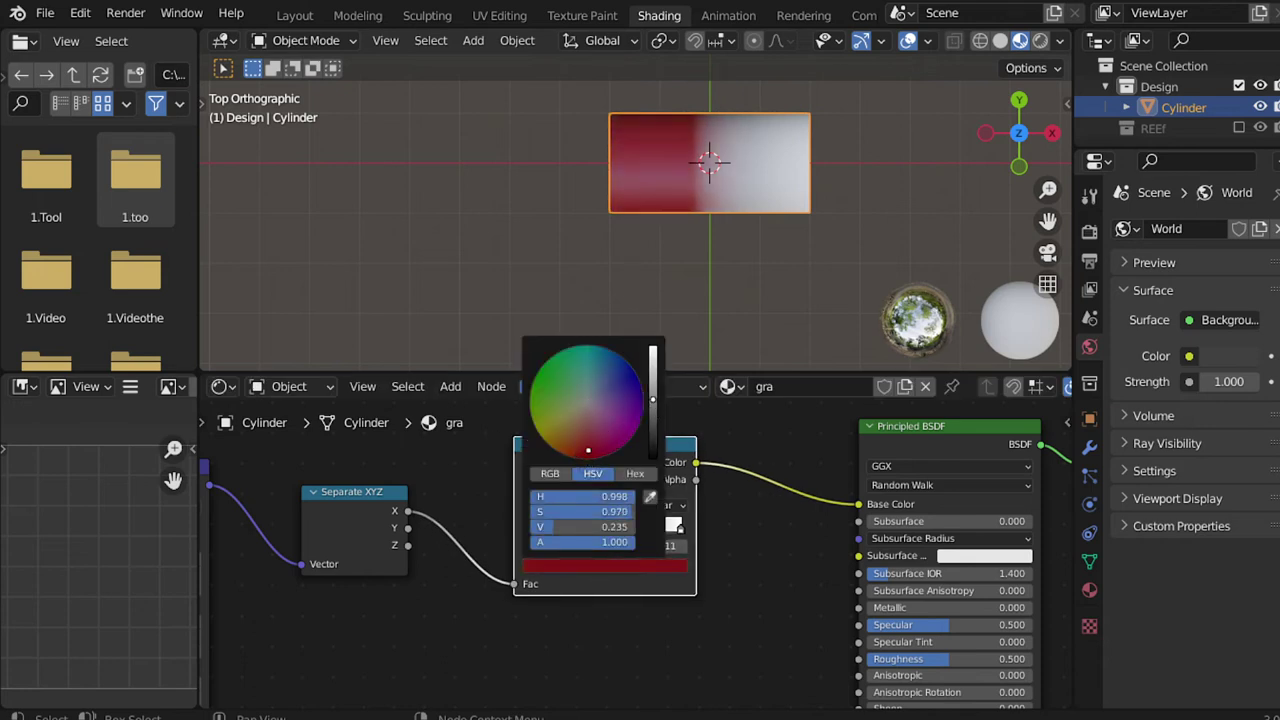
click(668, 528)
click(670, 567)
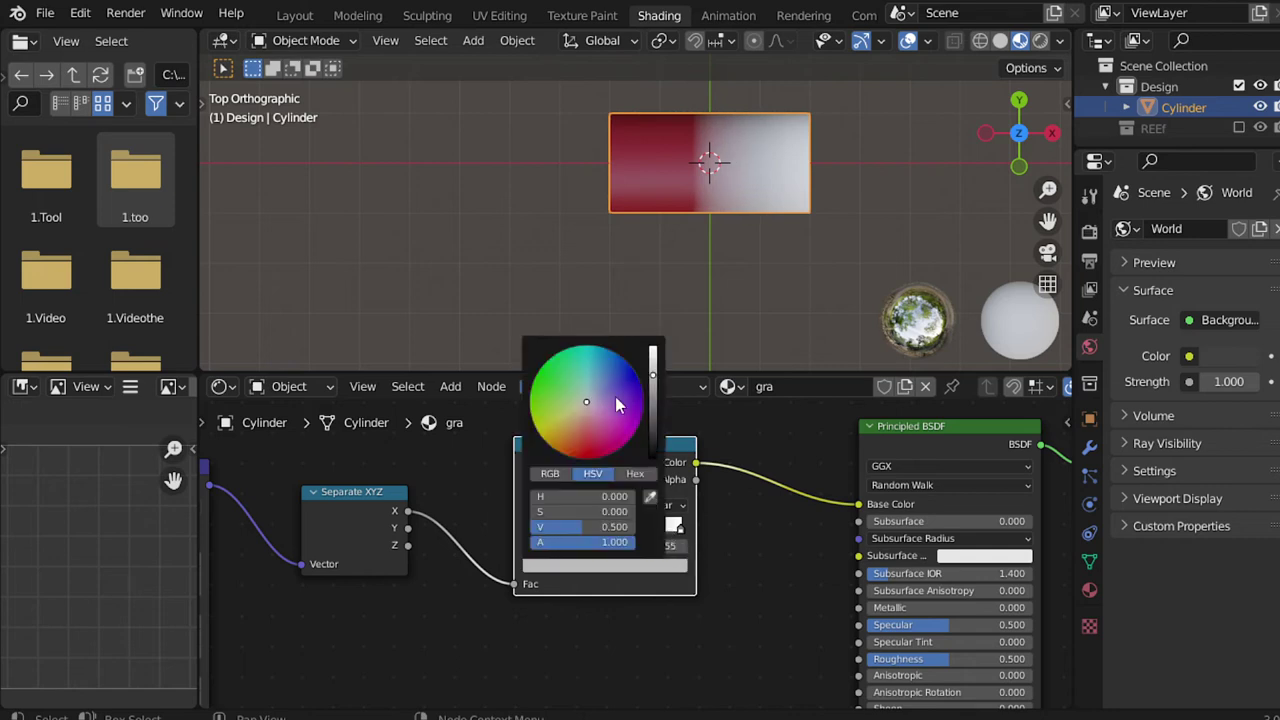
drag(586, 402, 550, 437)
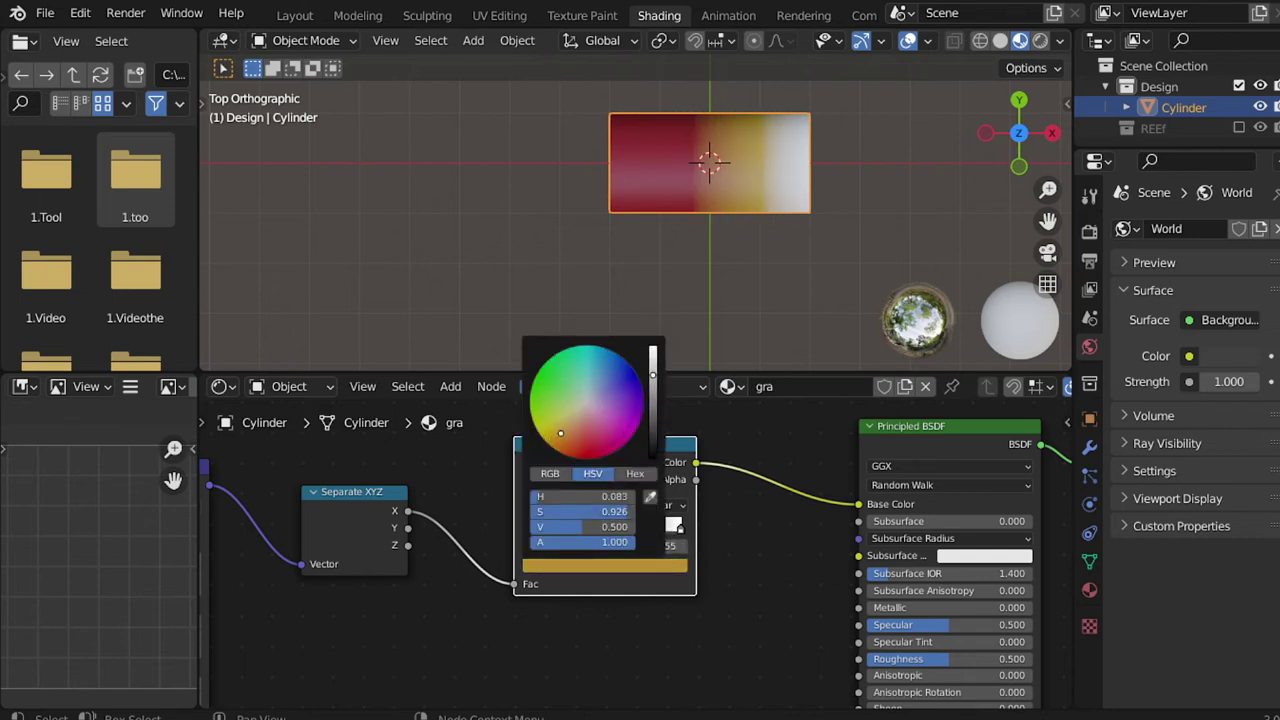
Step: Make the end stop pink and check the cylinder from the top view
click(686, 480)
click(674, 570)
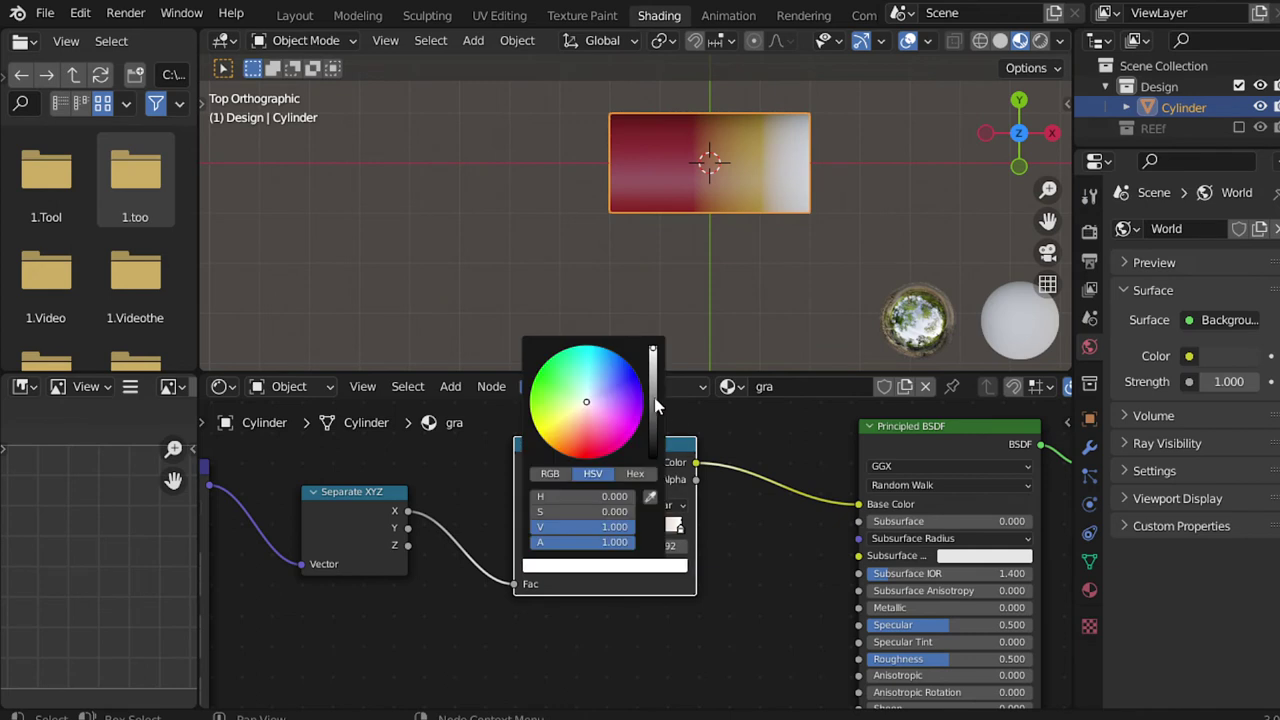
click(620, 440)
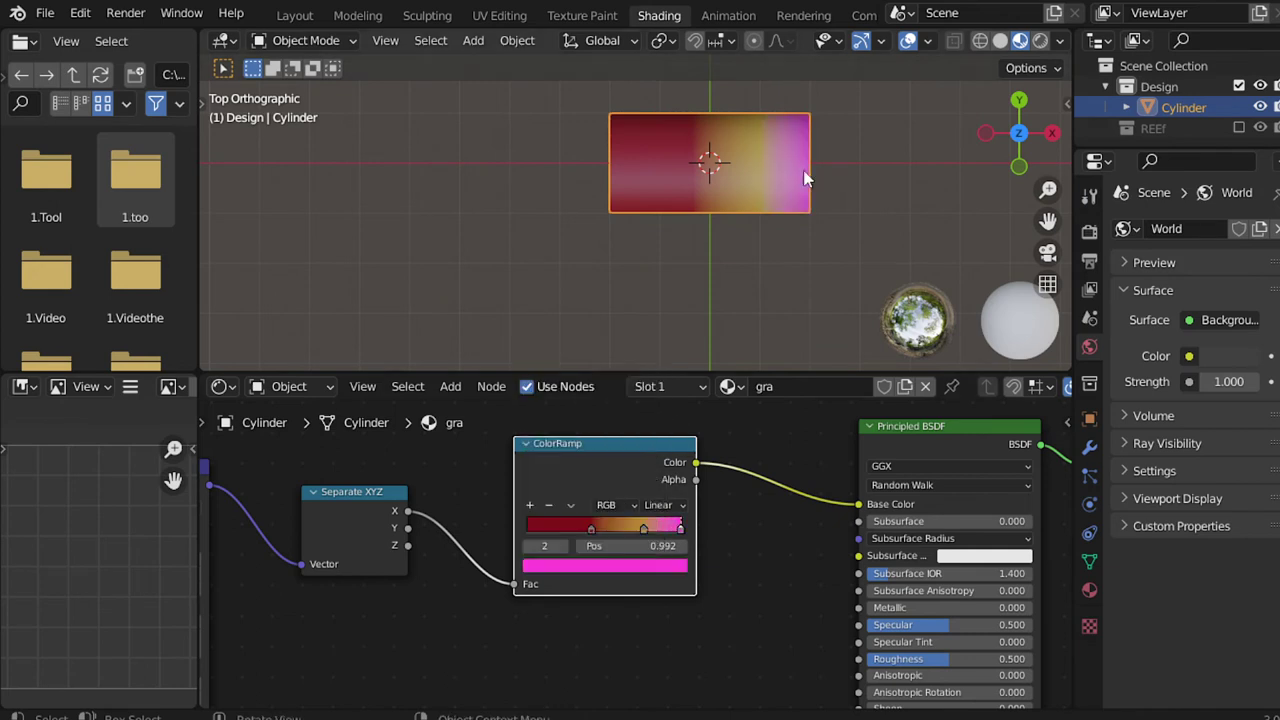
mouse_move(763, 257)
middle_down()
mouse_move(795, 118)
mouse_move(752, 232)
middle_up()
key(KP_7)
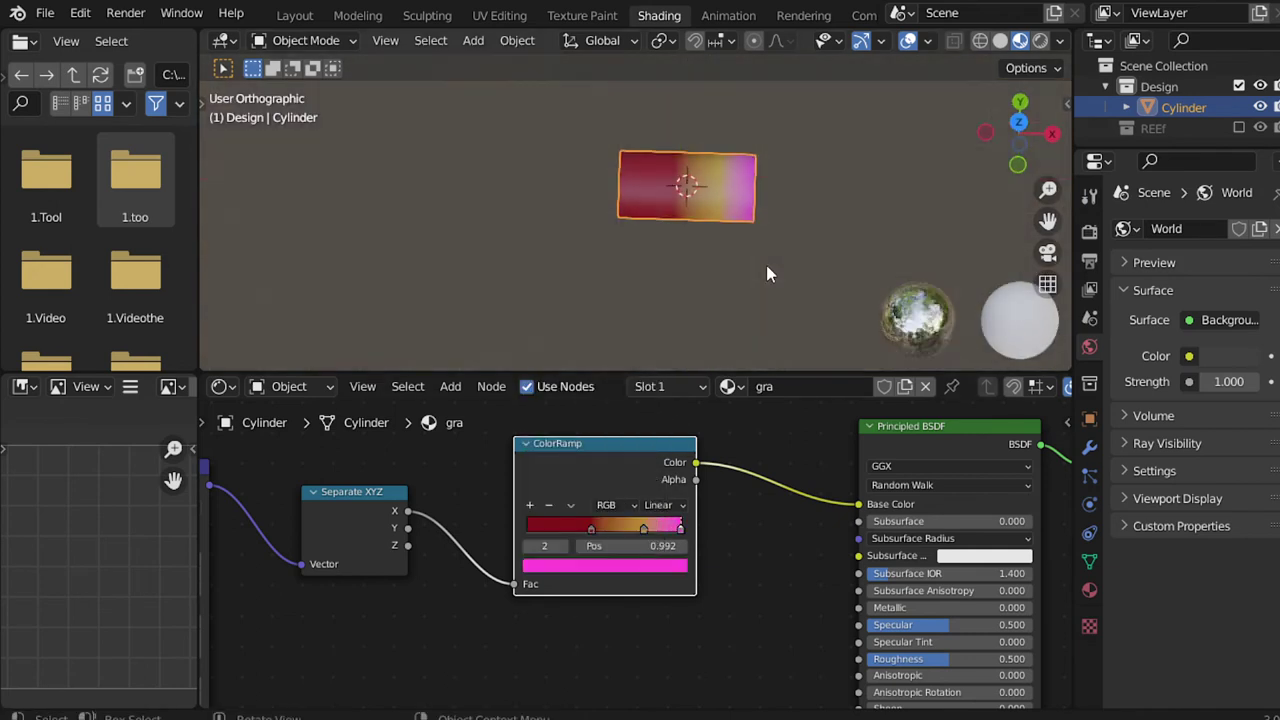
Step: Try Ease, Constant and B-Spline ramp interpolation, settling on Ease
click(660, 505)
click(662, 521)
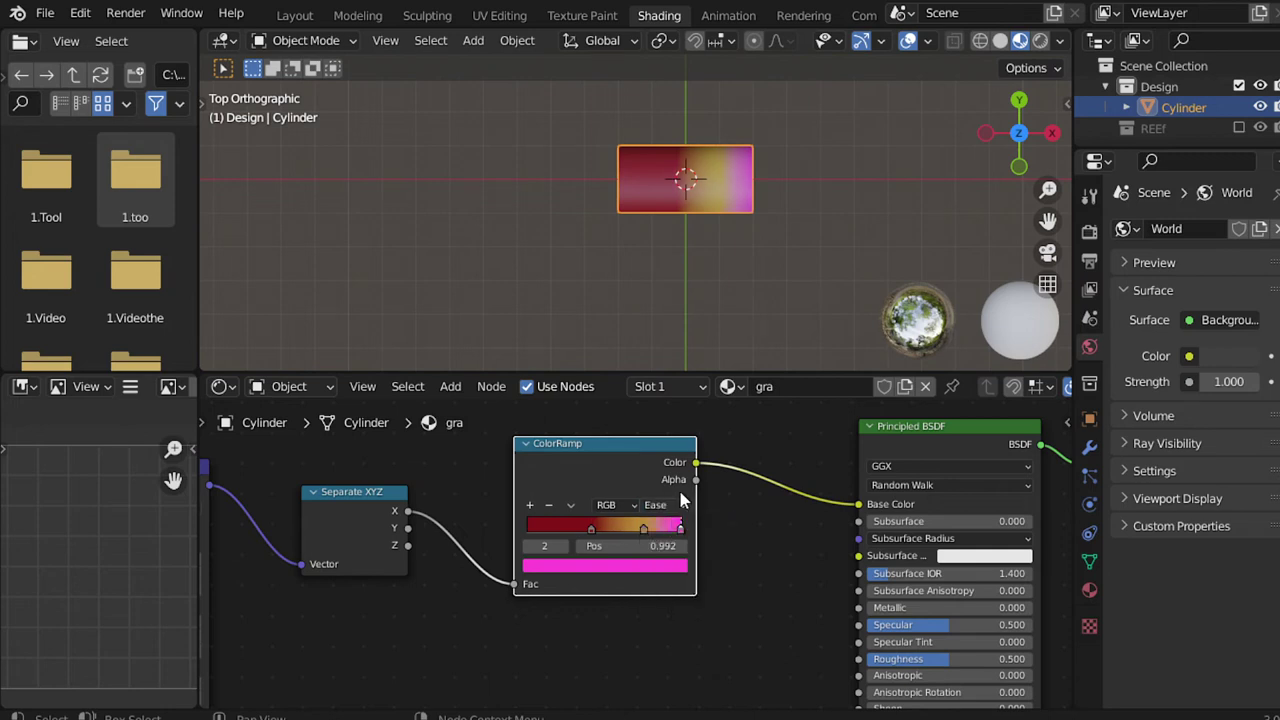
scroll(752, 557, up, 2)
click(665, 490)
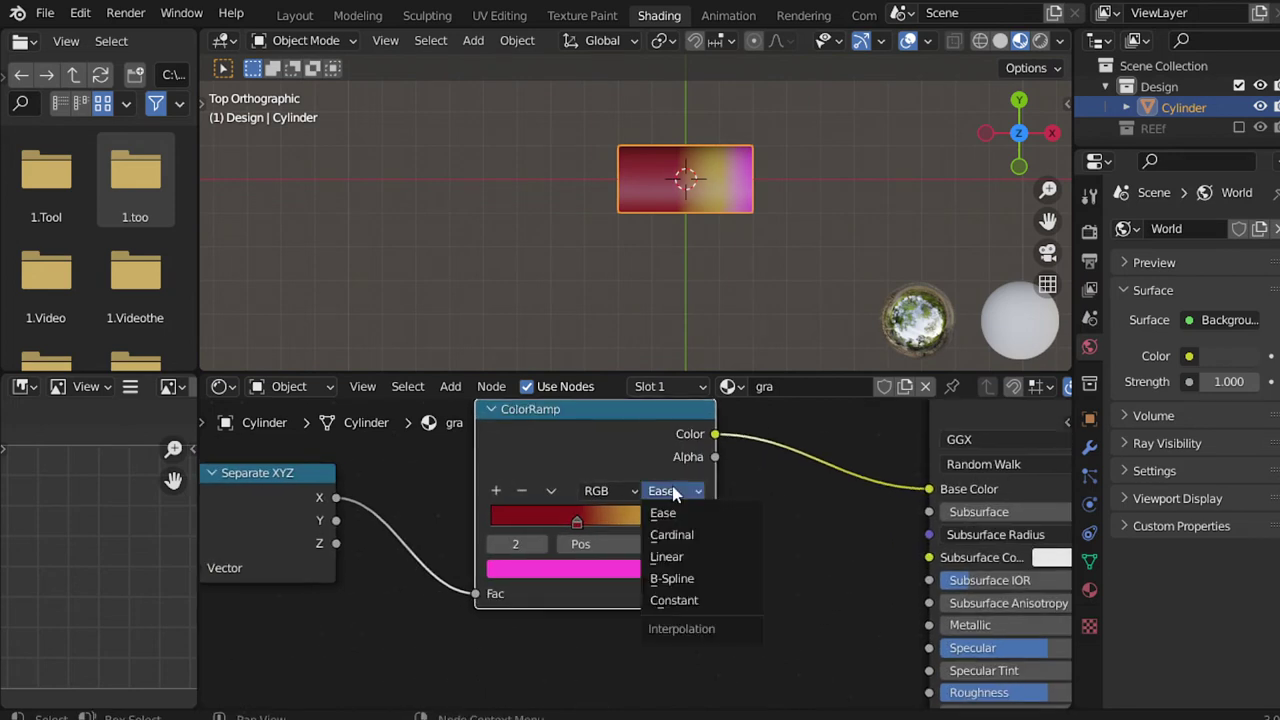
click(688, 599)
scroll(770, 190, up, 3)
scroll(795, 170, up, 3)
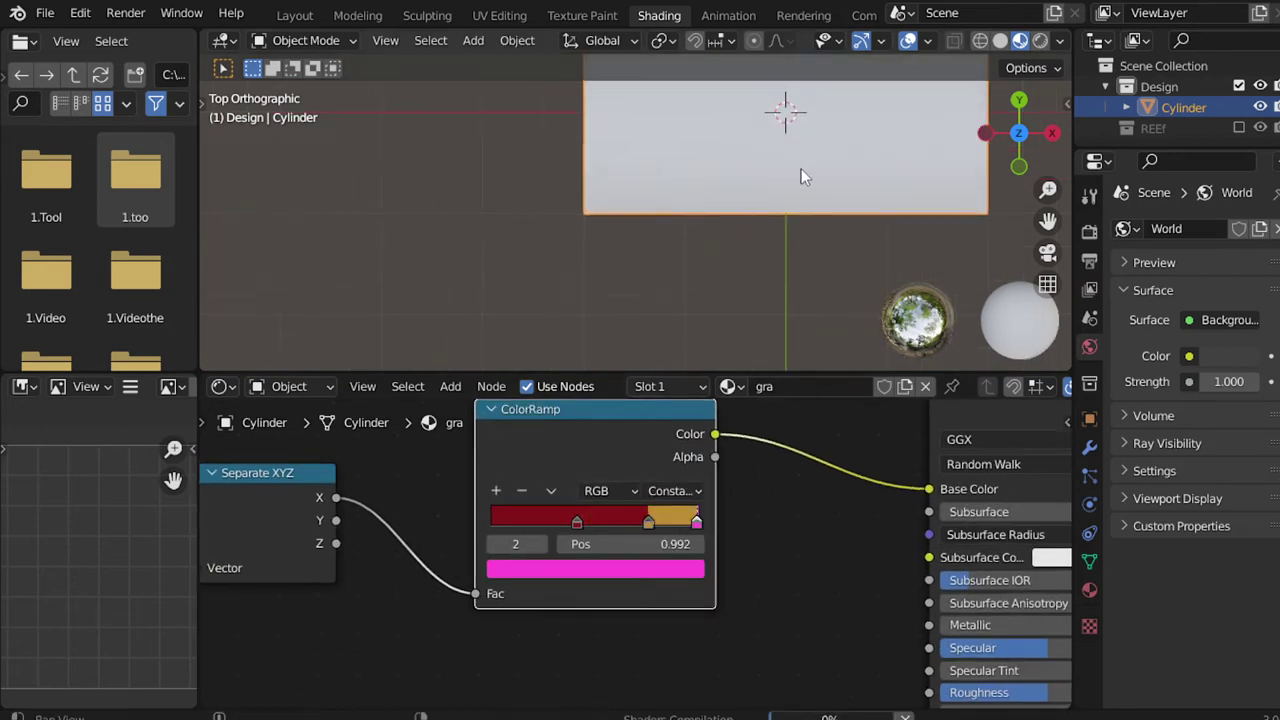
scroll(606, 330, down, 2)
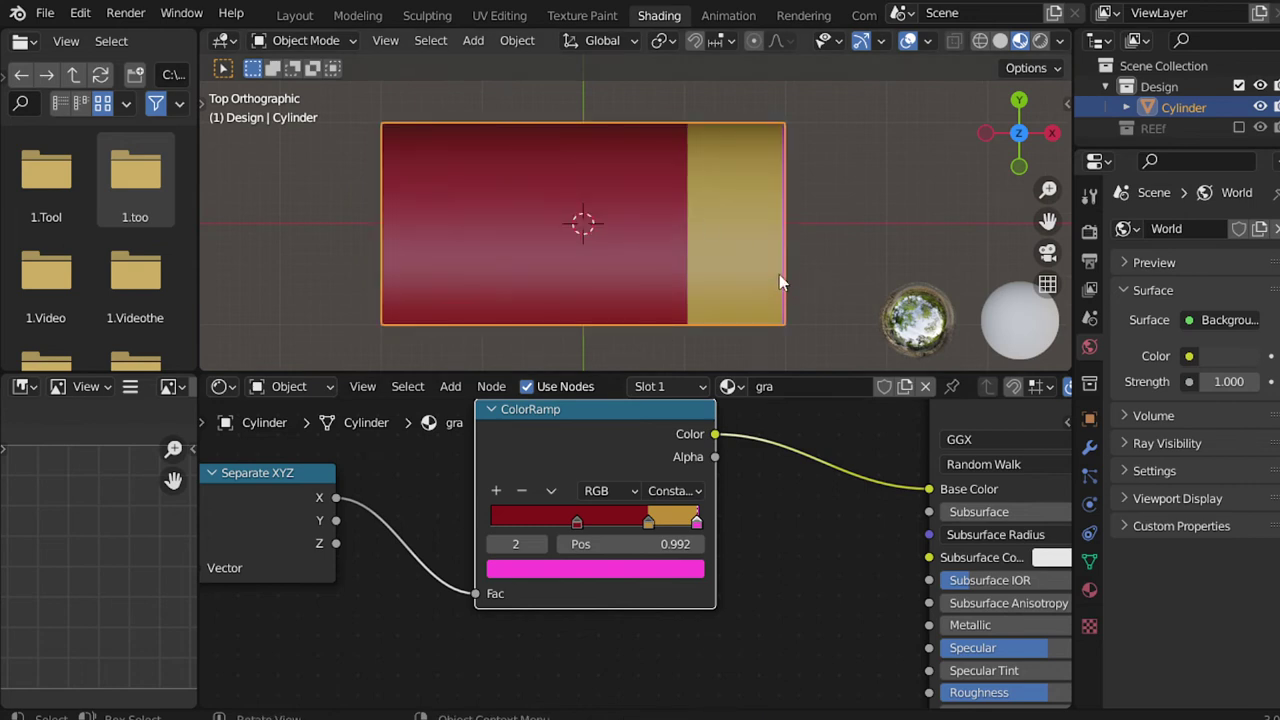
click(672, 491)
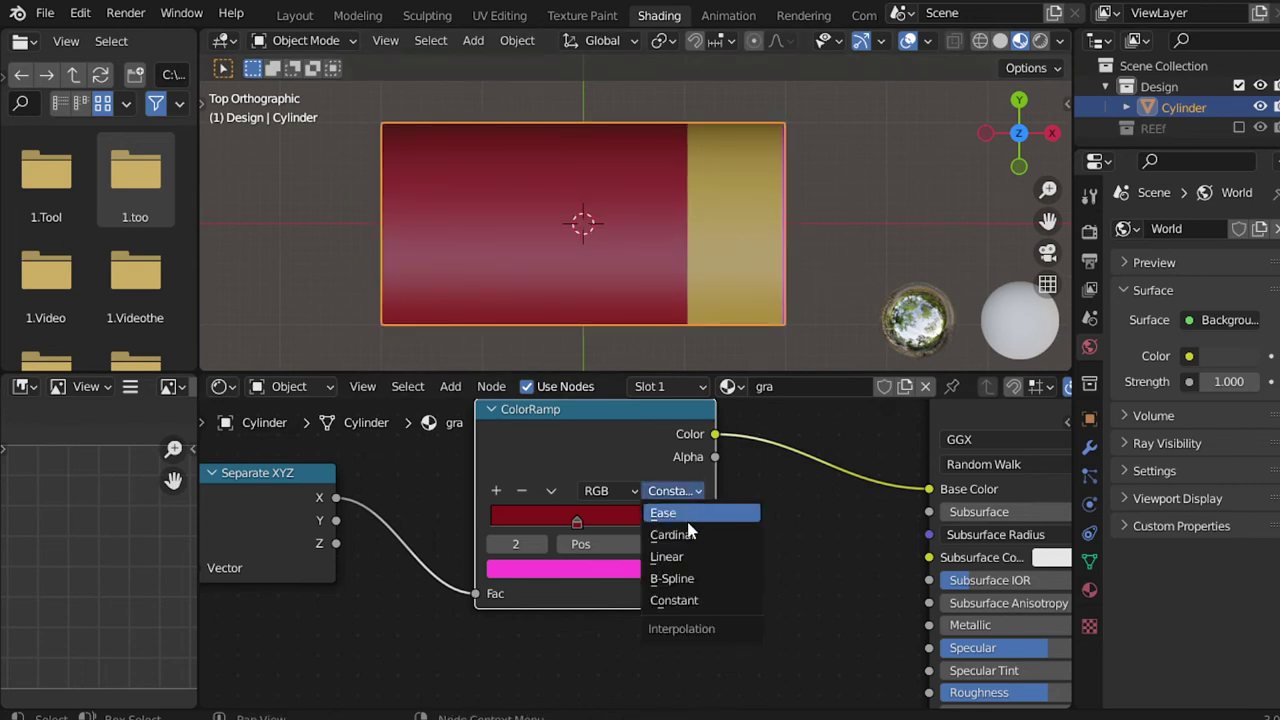
click(678, 581)
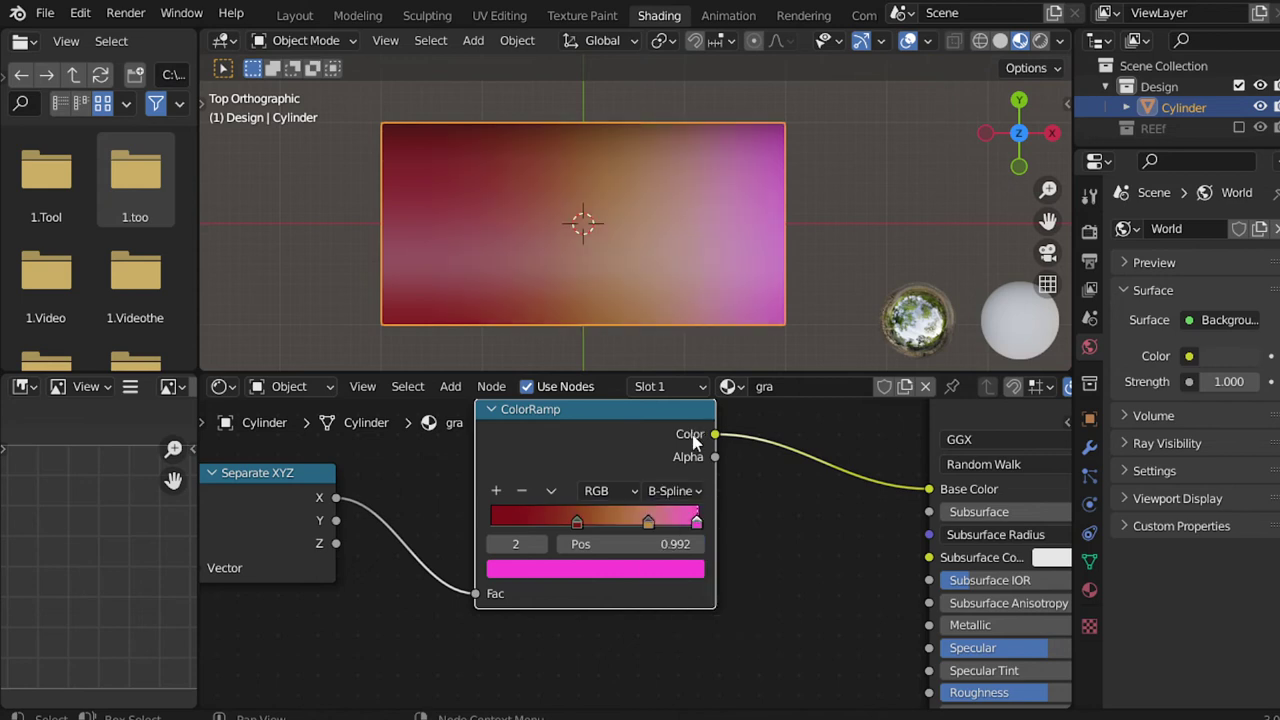
click(686, 490)
click(680, 508)
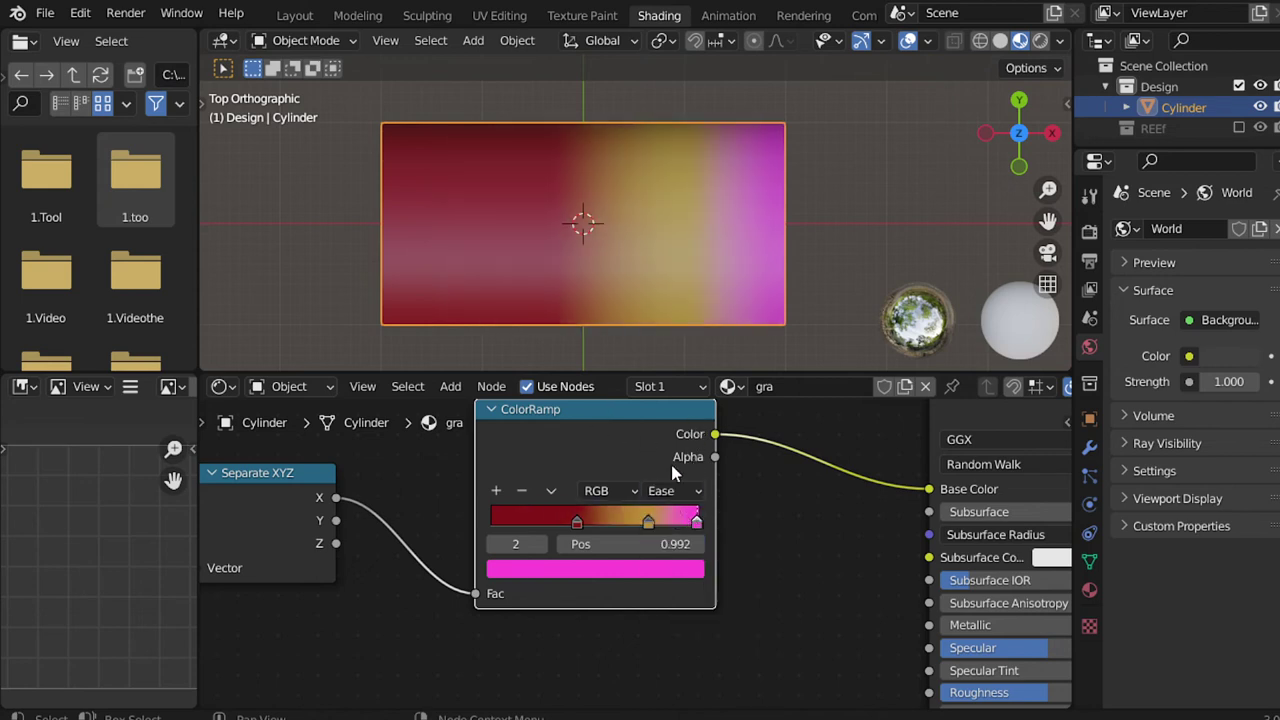
Step: Add a new stop near the ramp's start and move the dark red stop to 0.344
click(496, 491)
drag(672, 529, 503, 525)
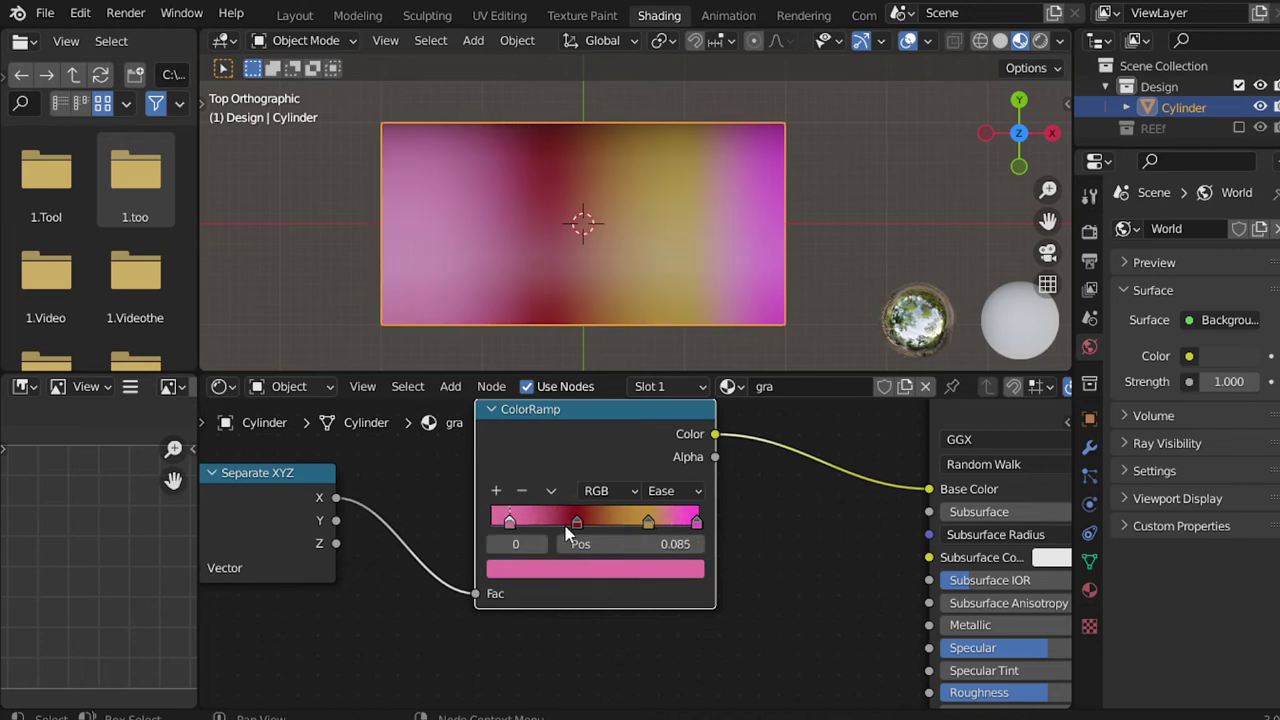
drag(575, 532, 548, 524)
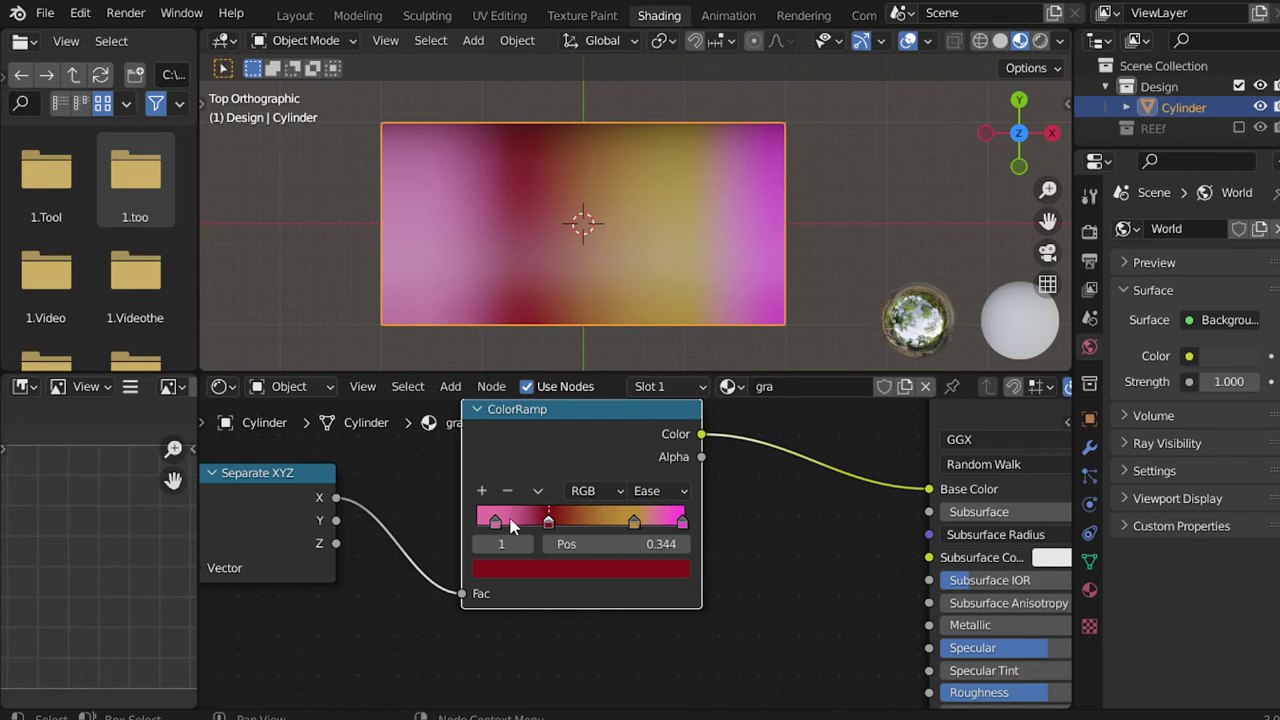
Step: Darken the first stop to almost black and orbit to view the cylinder in perspective
click(496, 522)
click(545, 566)
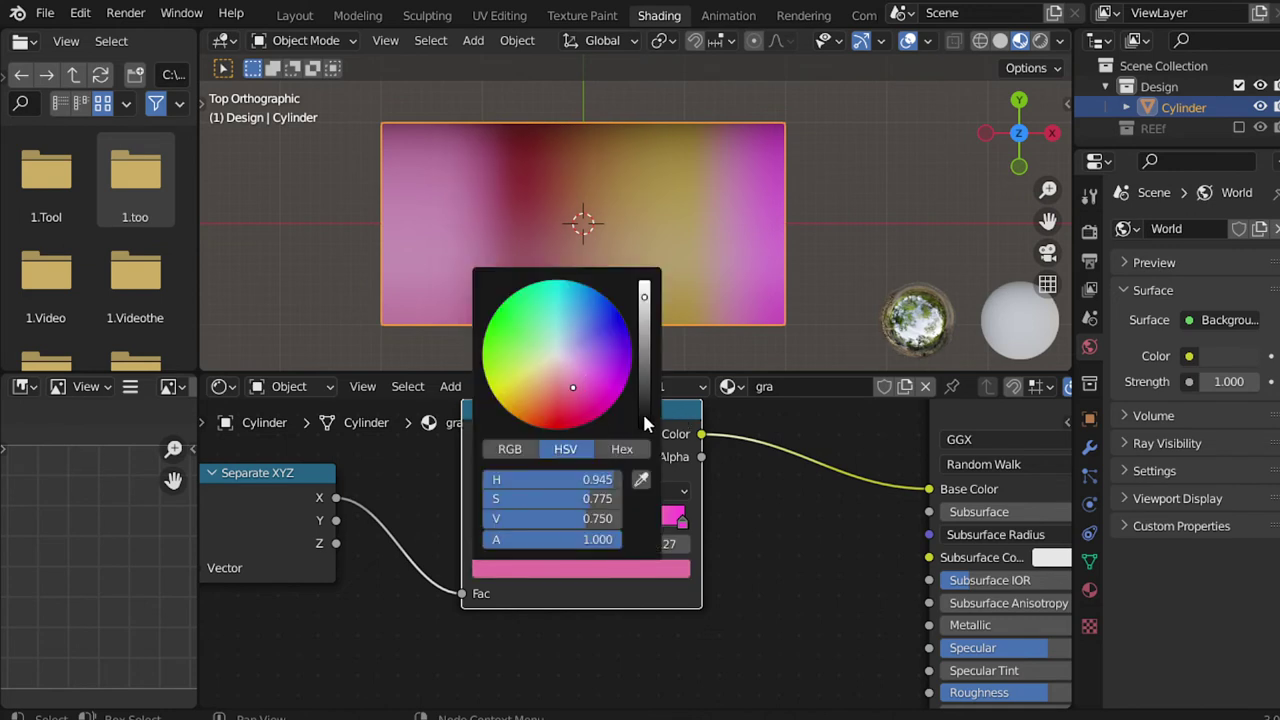
drag(642, 411, 644, 428)
scroll(823, 206, down, 3)
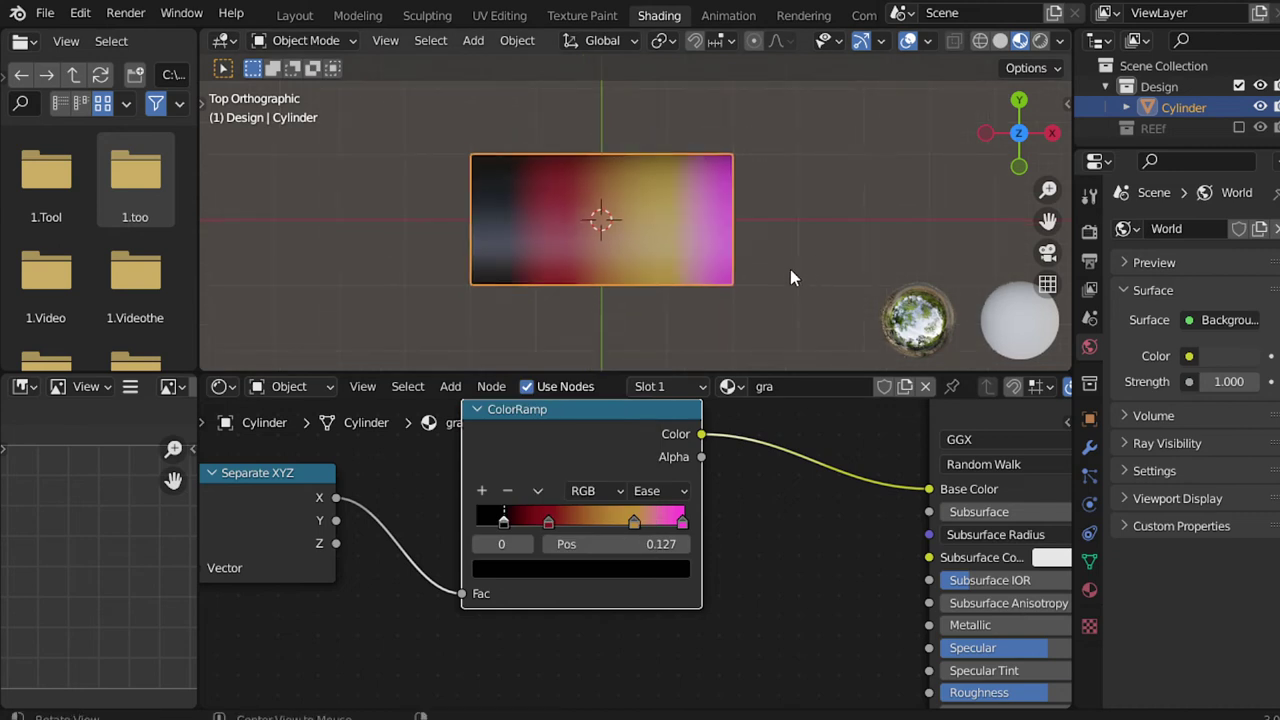
mouse_move(791, 277)
shift+middle_down()
mouse_move(708, 226)
mouse_move(657, 362)
shift+middle_up()
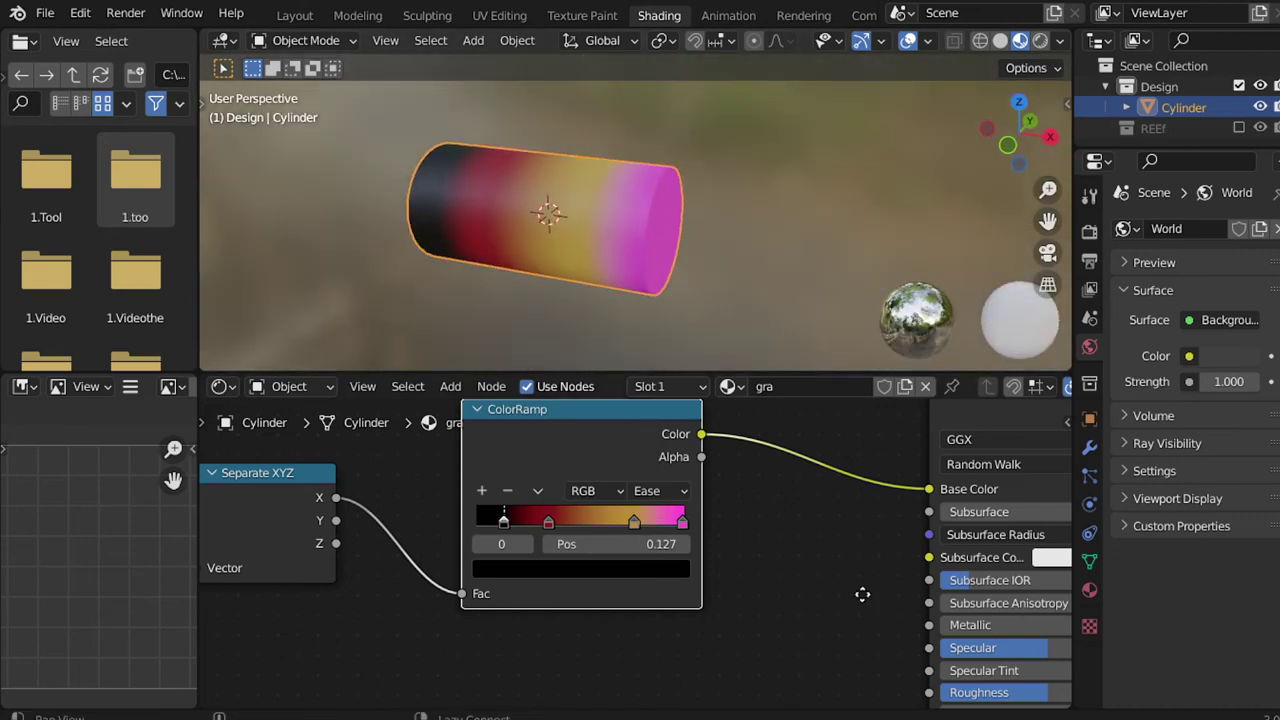
middle_drag(846, 478, 621, 452)
middle_drag(664, 286, 629, 240)
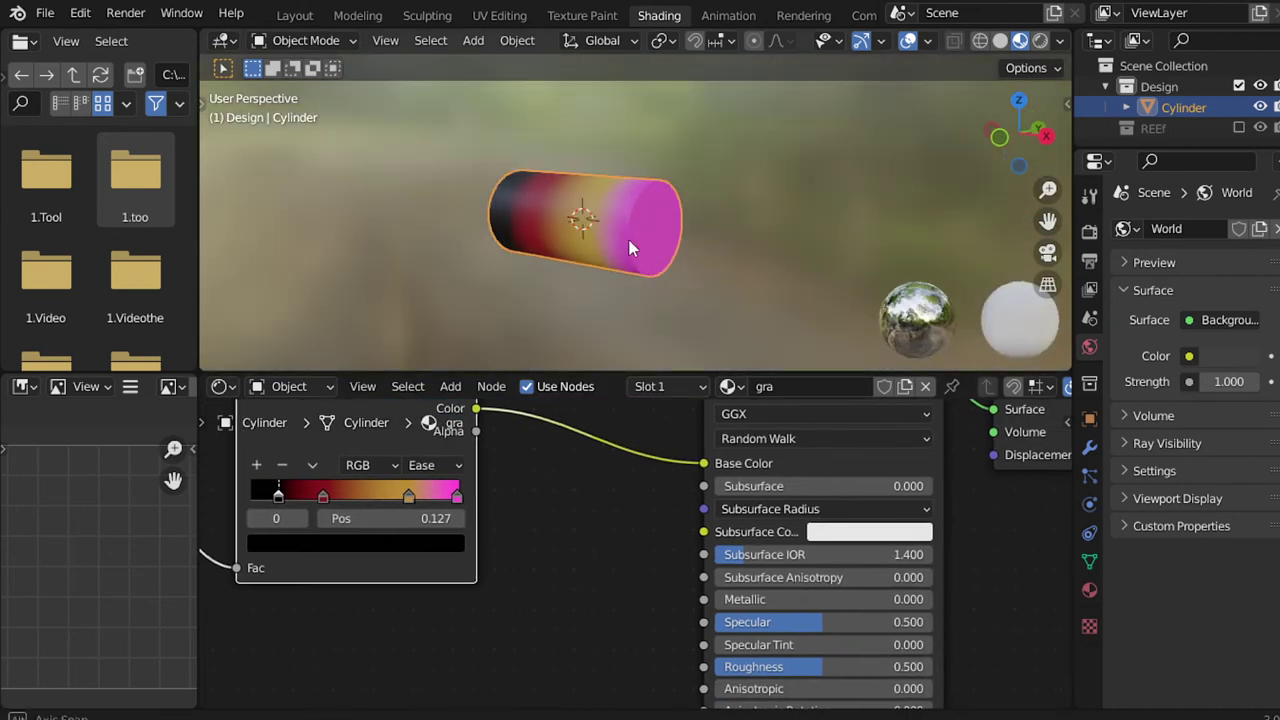
Step: Return to the top view and adjust the material's Roughness value
key(KP_7)
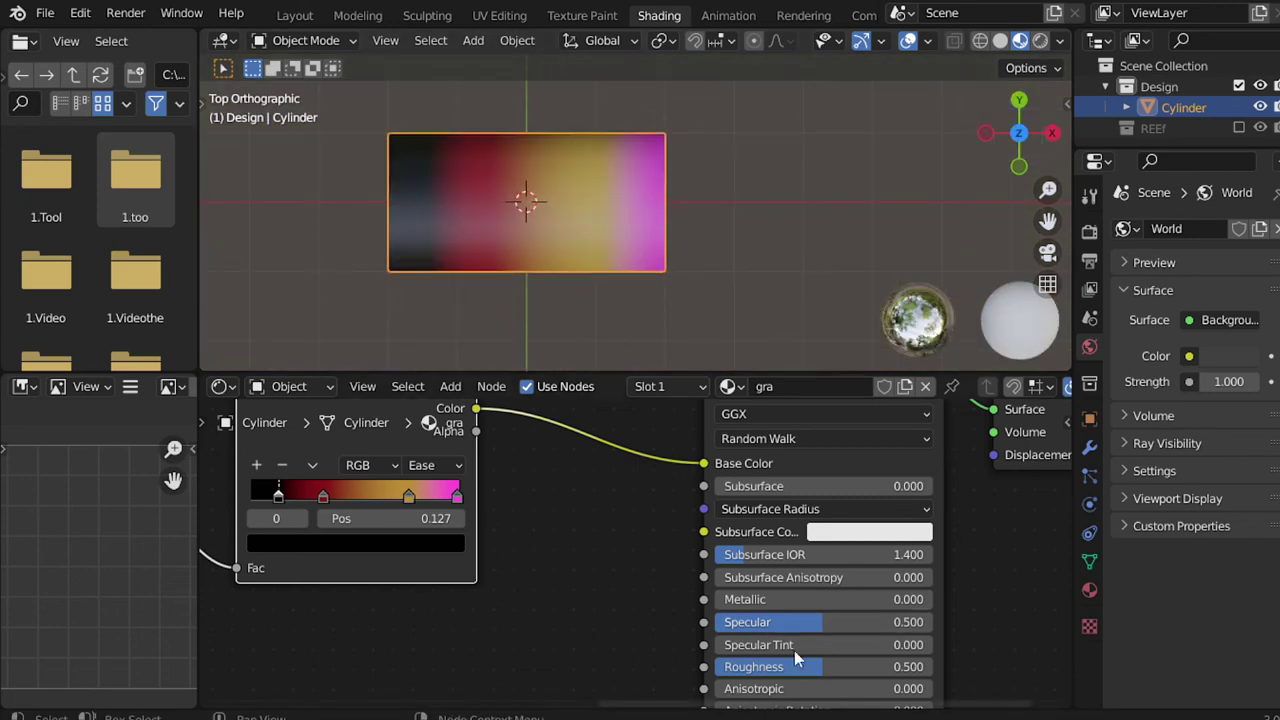
mouse_move(845, 667)
mouse_down()
mouse_move(775, 667)
mouse_move(881, 667)
mouse_up()
scroll(671, 520, down, 1)
scroll(686, 586, down, 2)
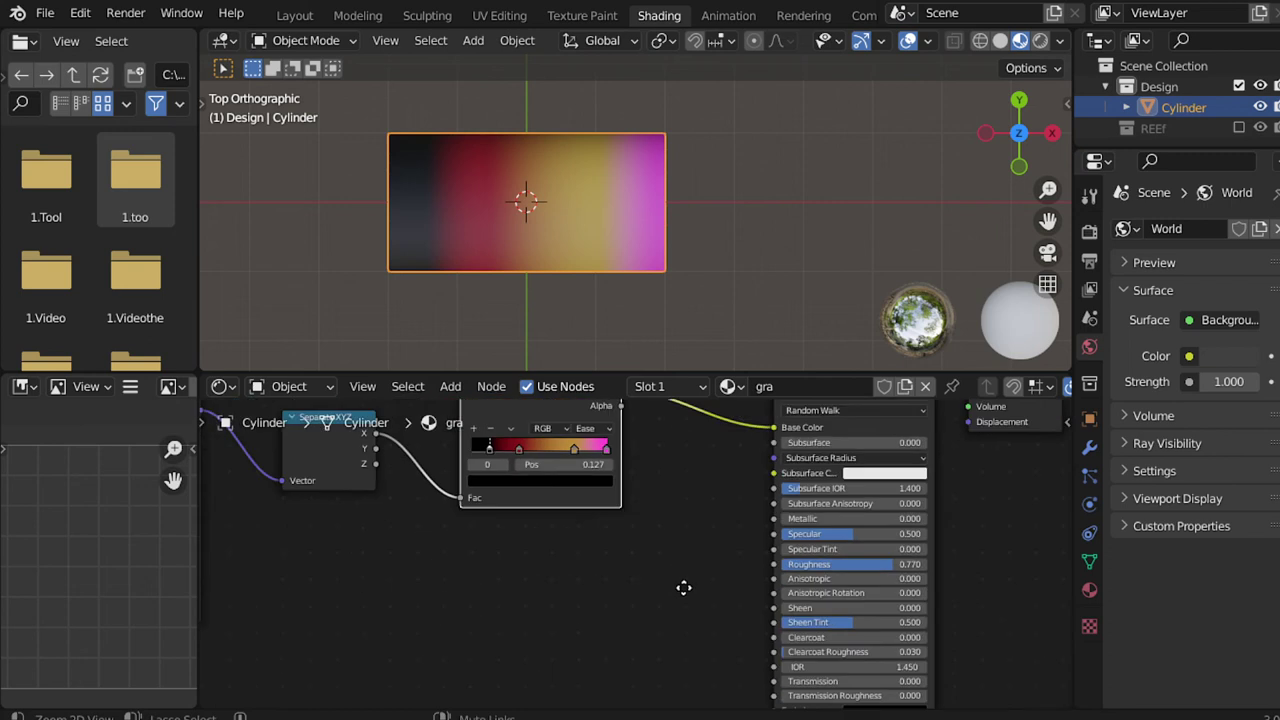
scroll(709, 563, down, 1)
scroll(655, 615, up, 1)
Step: Add a second ColorRamp node below the existing one
key(shift+a)
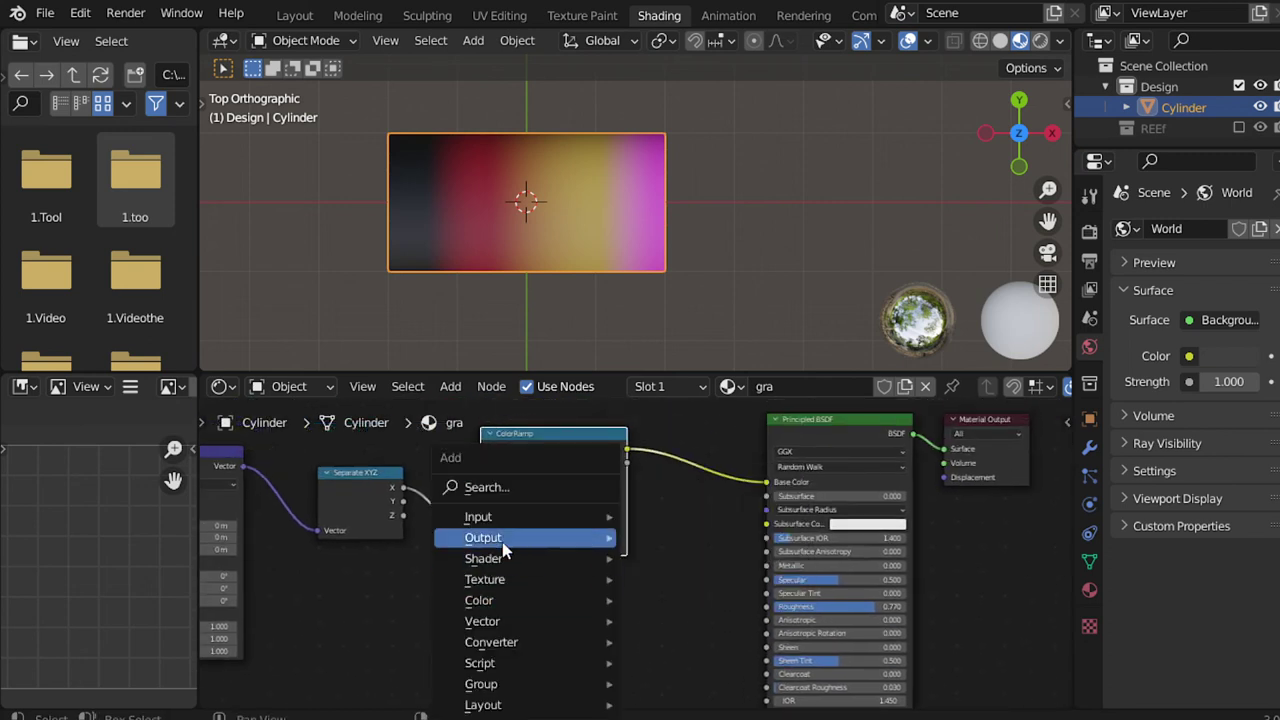
click(490, 486)
text(color)
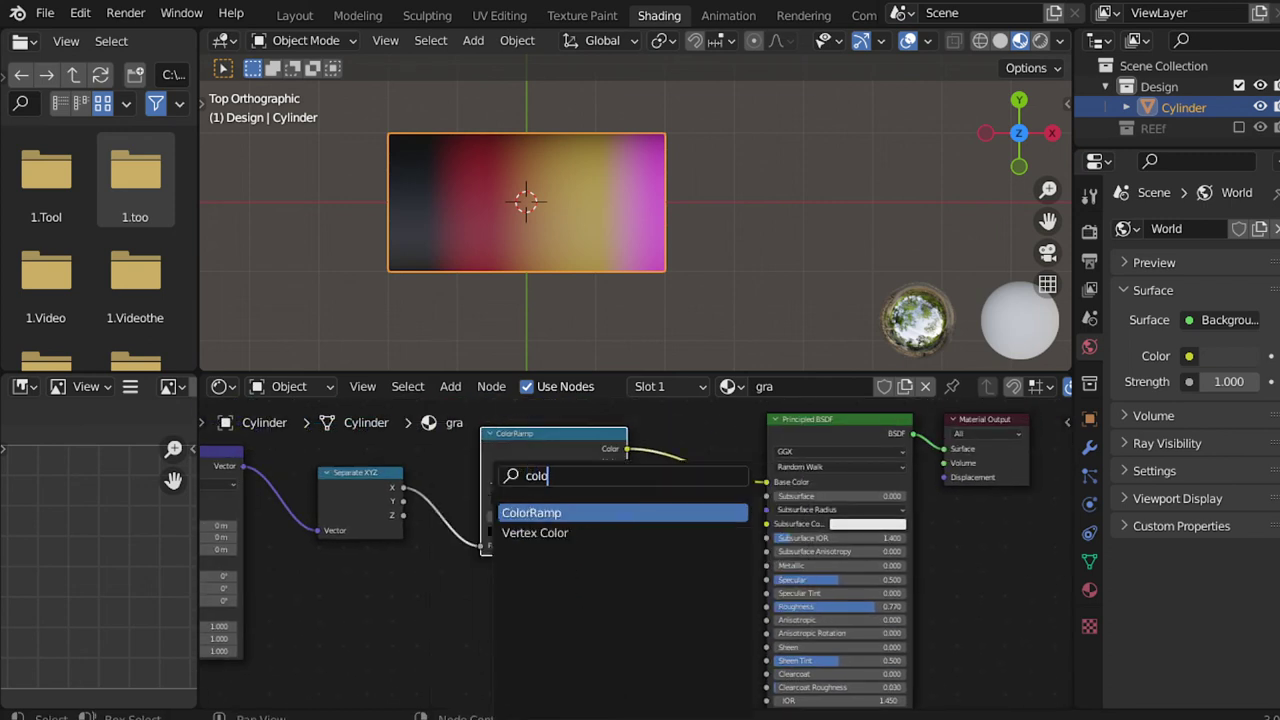
key(Return)
click(508, 612)
Step: Connect Separate XYZ X to the new ramp's Fac and its Color to Principled BSDF Roughness
drag(398, 492, 481, 560)
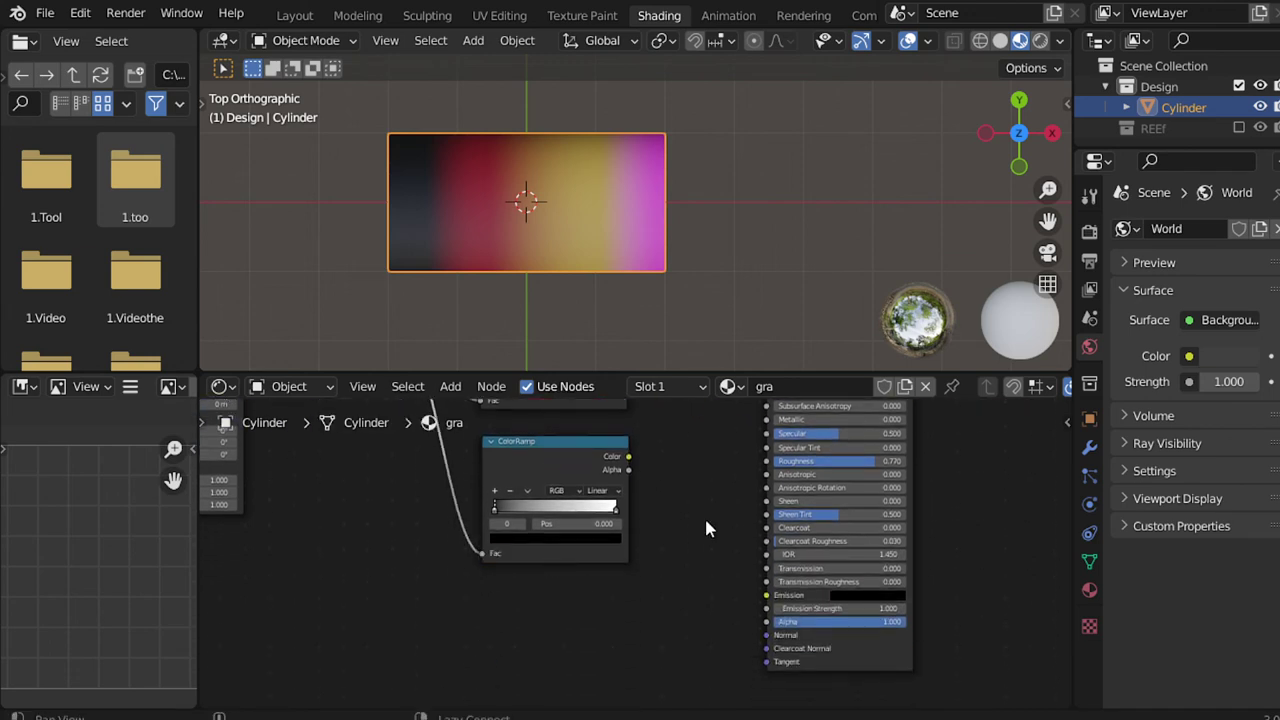
middle_drag(704, 515, 643, 610)
drag(565, 551, 708, 469)
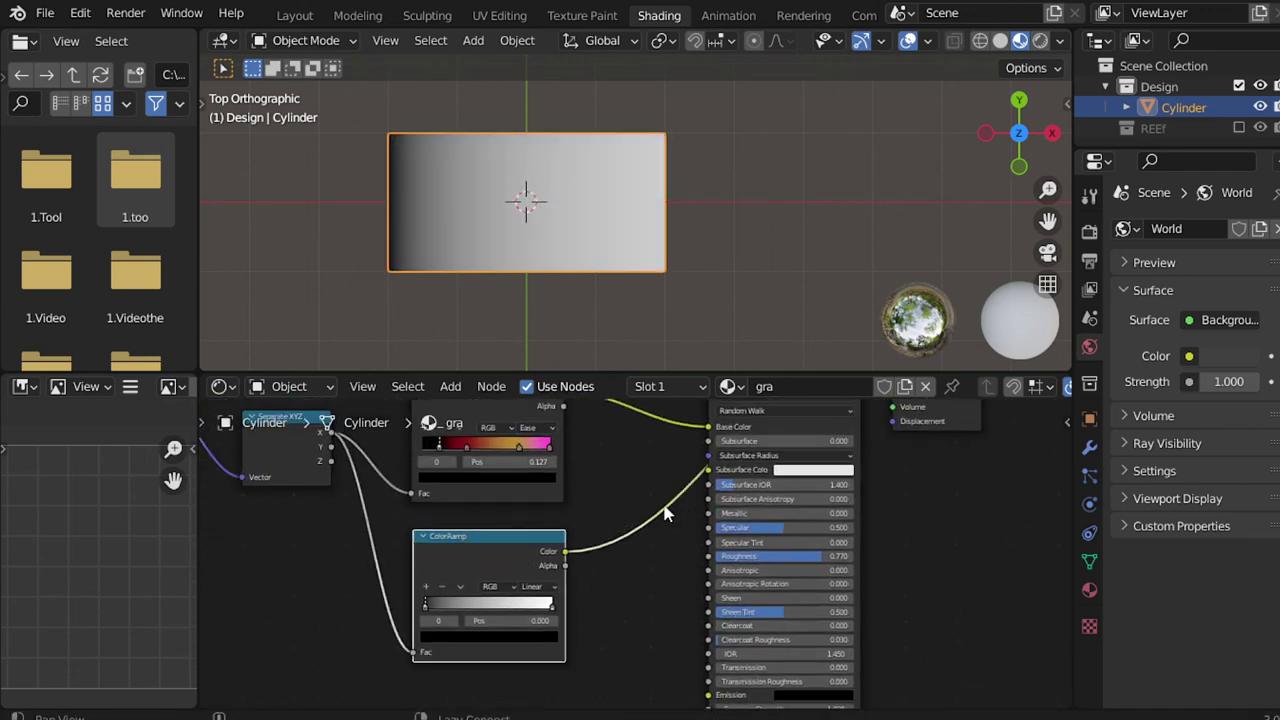
middle_drag(637, 523, 634, 575)
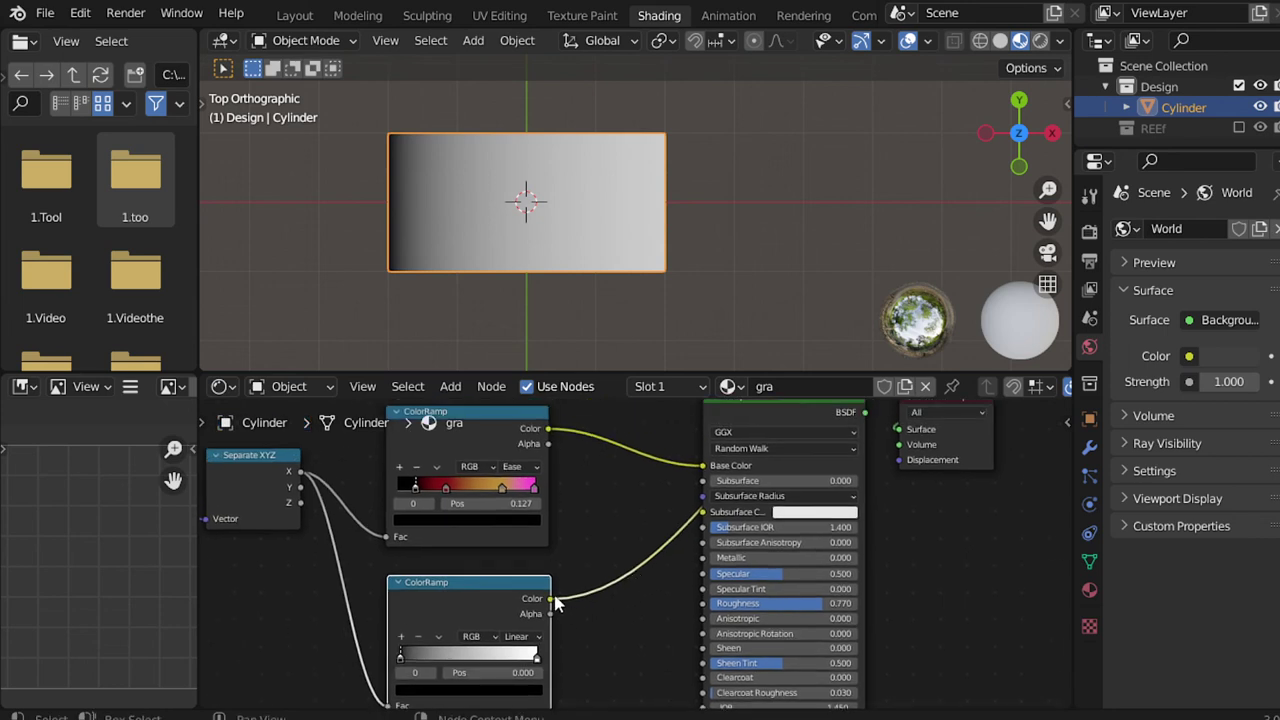
ctrl+shift+click(789, 465)
drag(703, 512, 594, 605)
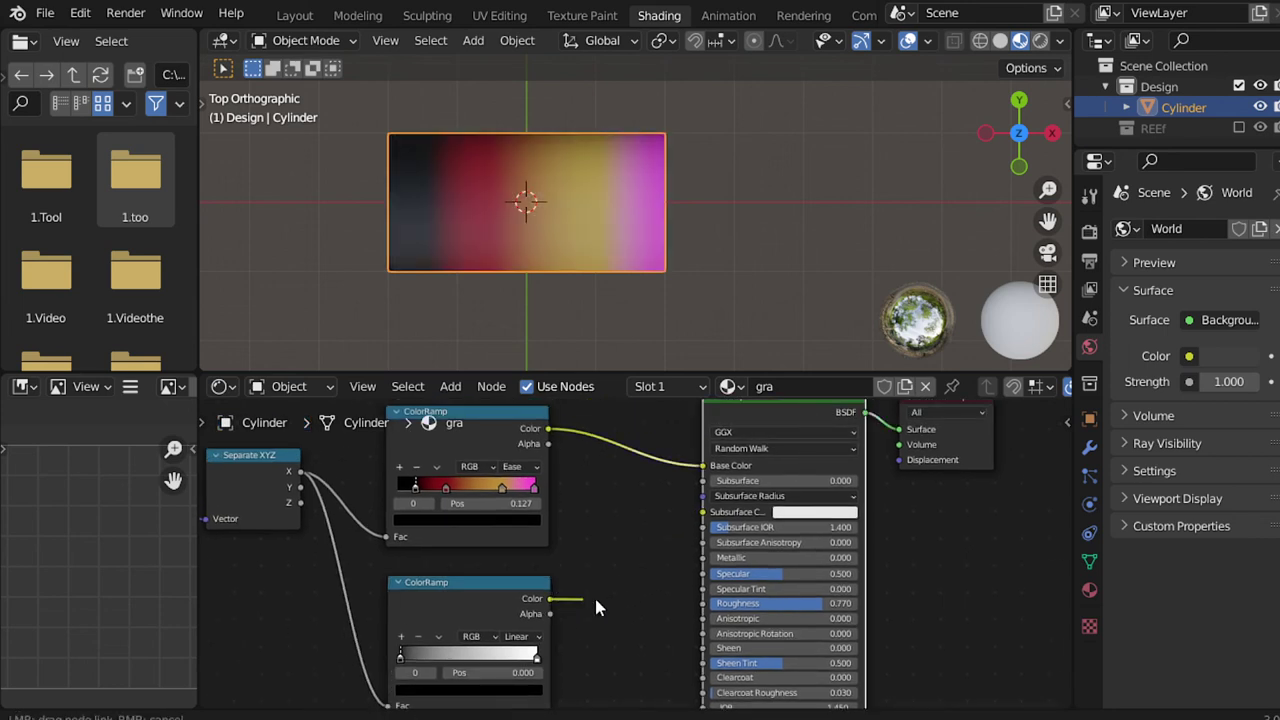
drag(703, 605, 703, 604)
mouse_move(622, 545)
middle_down()
mouse_move(648, 585)
mouse_move(613, 532)
middle_up()
Step: Flip the roughness ColorRamp so it runs in reverse
click(491, 663)
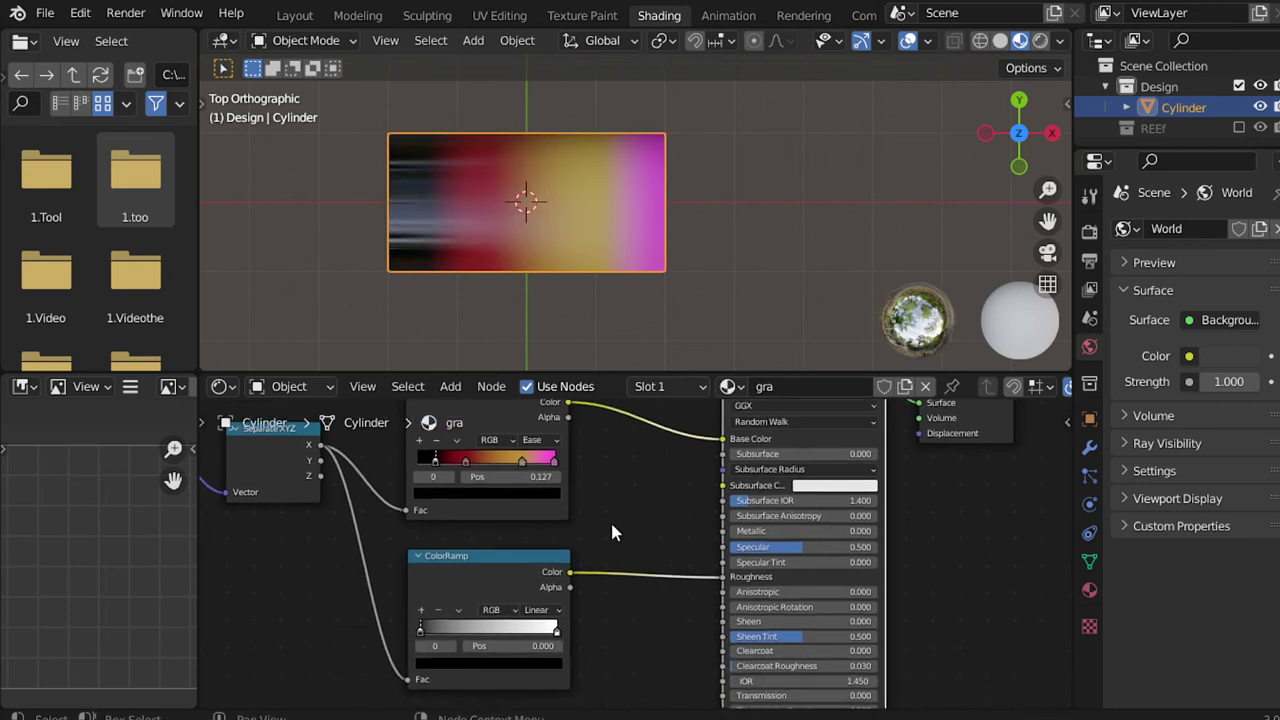
click(458, 610)
click(490, 630)
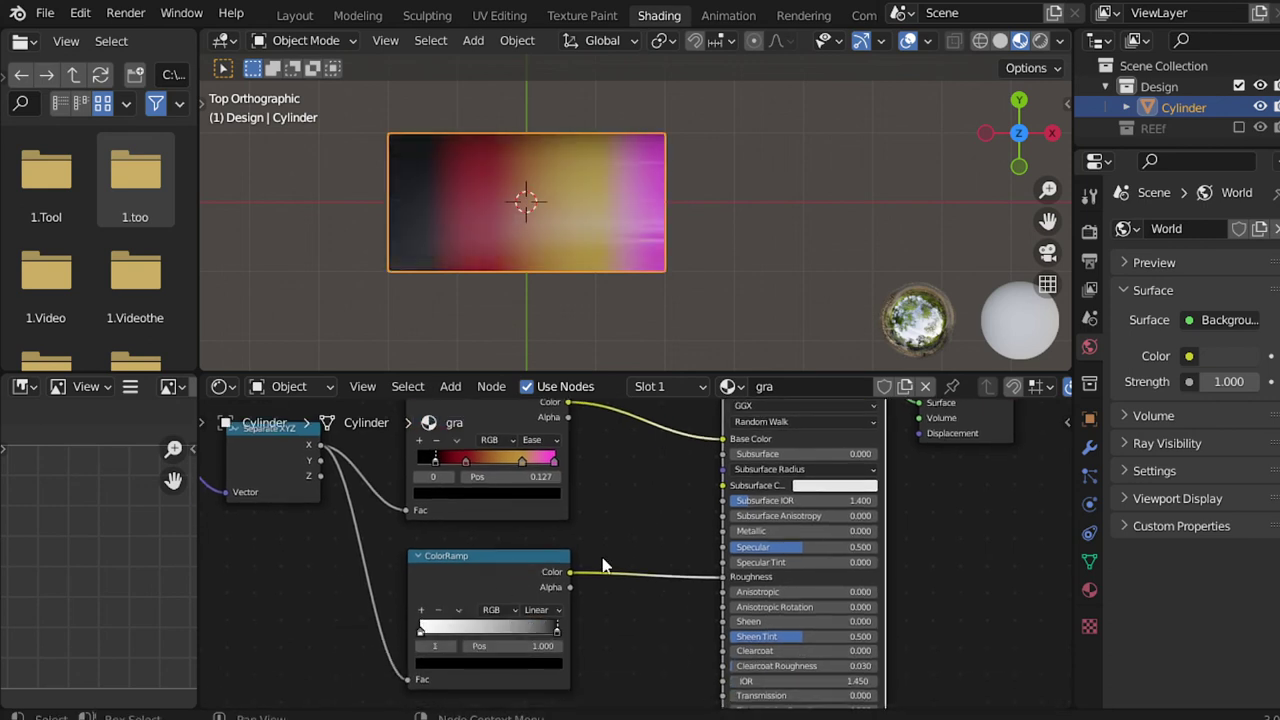
Step: Set Metallic to 1 and Specular to 0.836 on the Principled BSDF
mouse_move(790, 531)
mouse_down()
mouse_move(863, 540)
mouse_move(790, 548)
mouse_move(868, 553)
mouse_move(831, 549)
mouse_up()
mouse_move(710, 252)
middle_down()
mouse_move(599, 125)
mouse_move(631, 232)
mouse_move(652, 191)
middle_up()
scroll(633, 242, up, 5)
scroll(634, 252, down, 2)
middle_drag(634, 252, 645, 201)
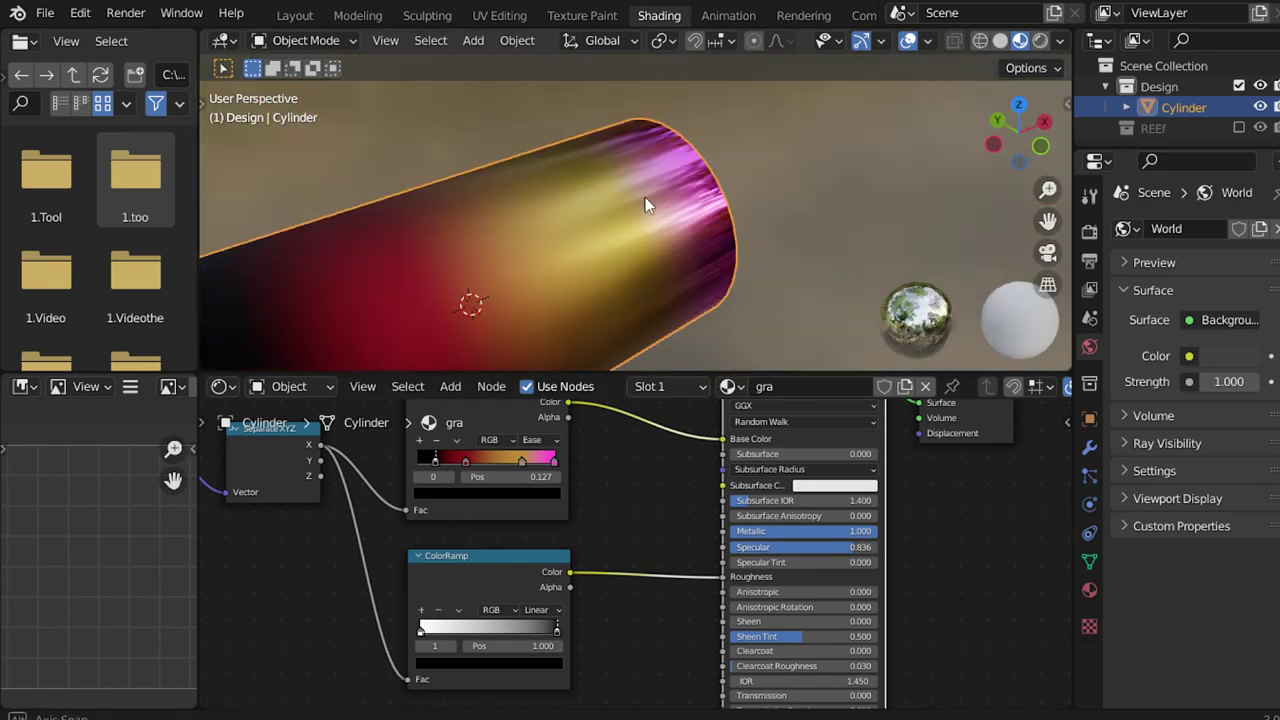
scroll(600, 260, down, 3)
mouse_move(489, 314)
middle_down()
mouse_move(603, 265)
mouse_move(638, 267)
mouse_move(500, 272)
middle_up()
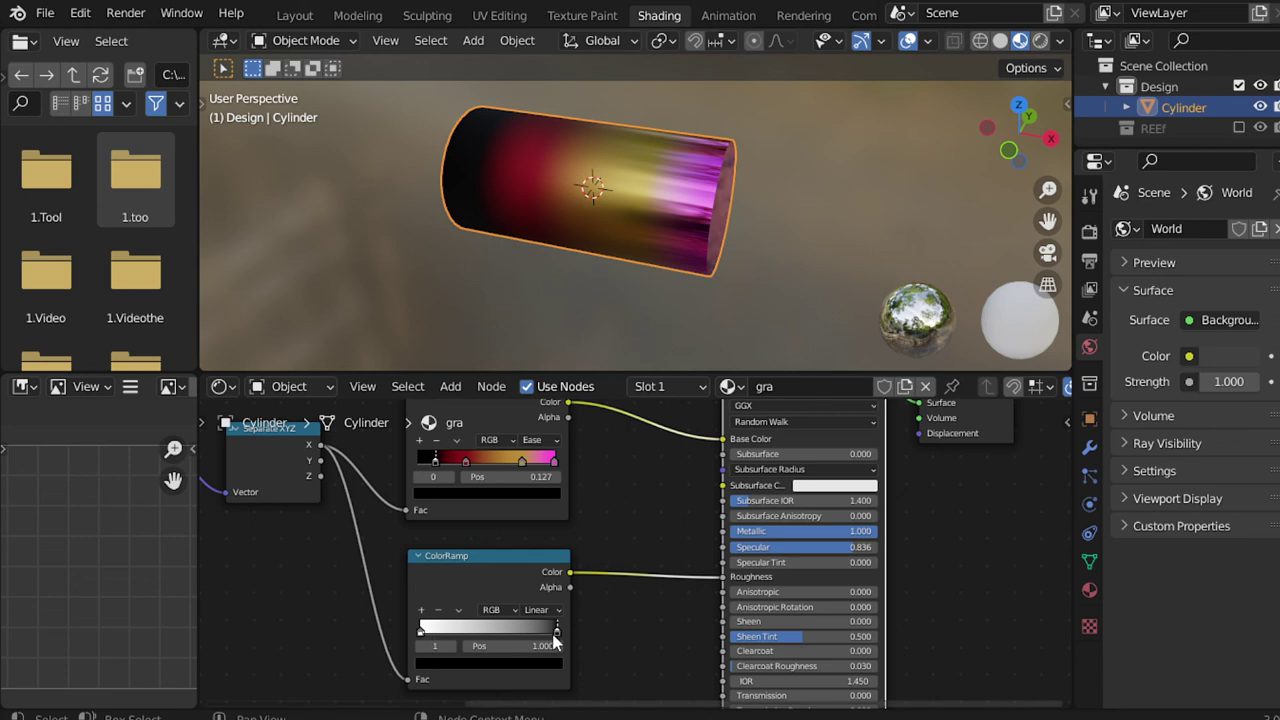
Step: Move the roughness ramp stops inward, with the white stop at 0.108
drag(555, 635, 544, 635)
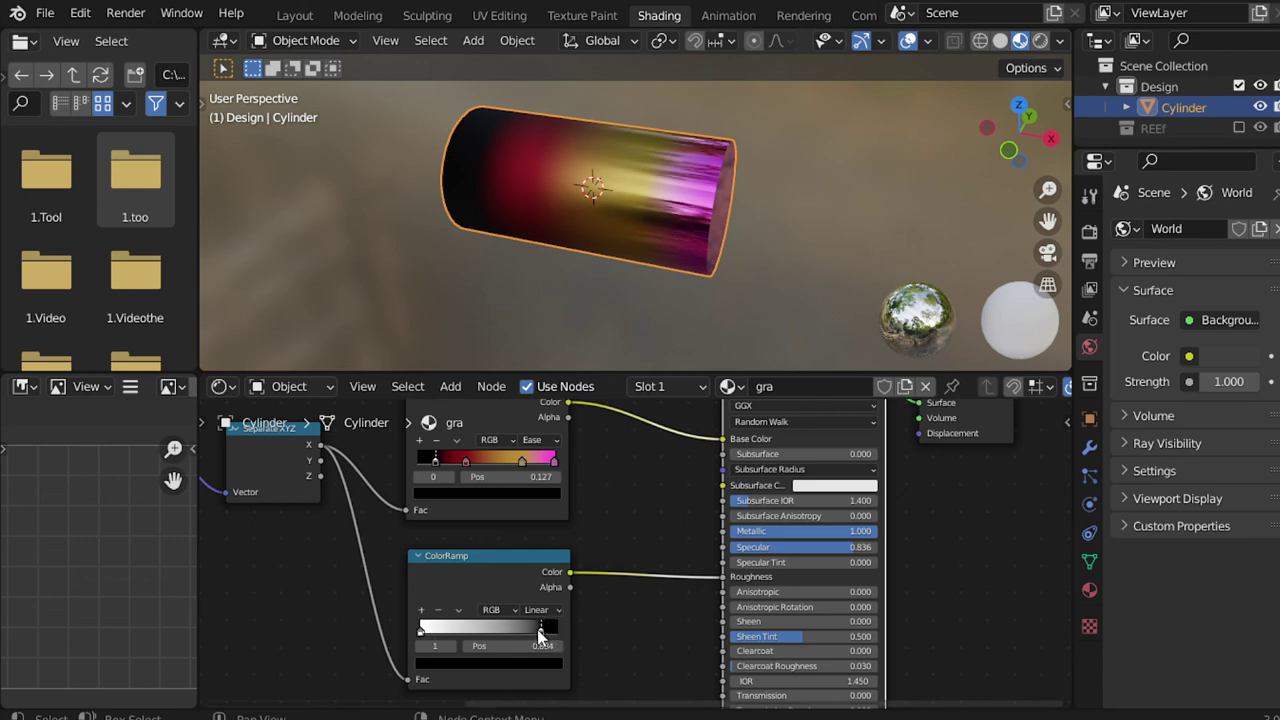
drag(422, 630, 436, 631)
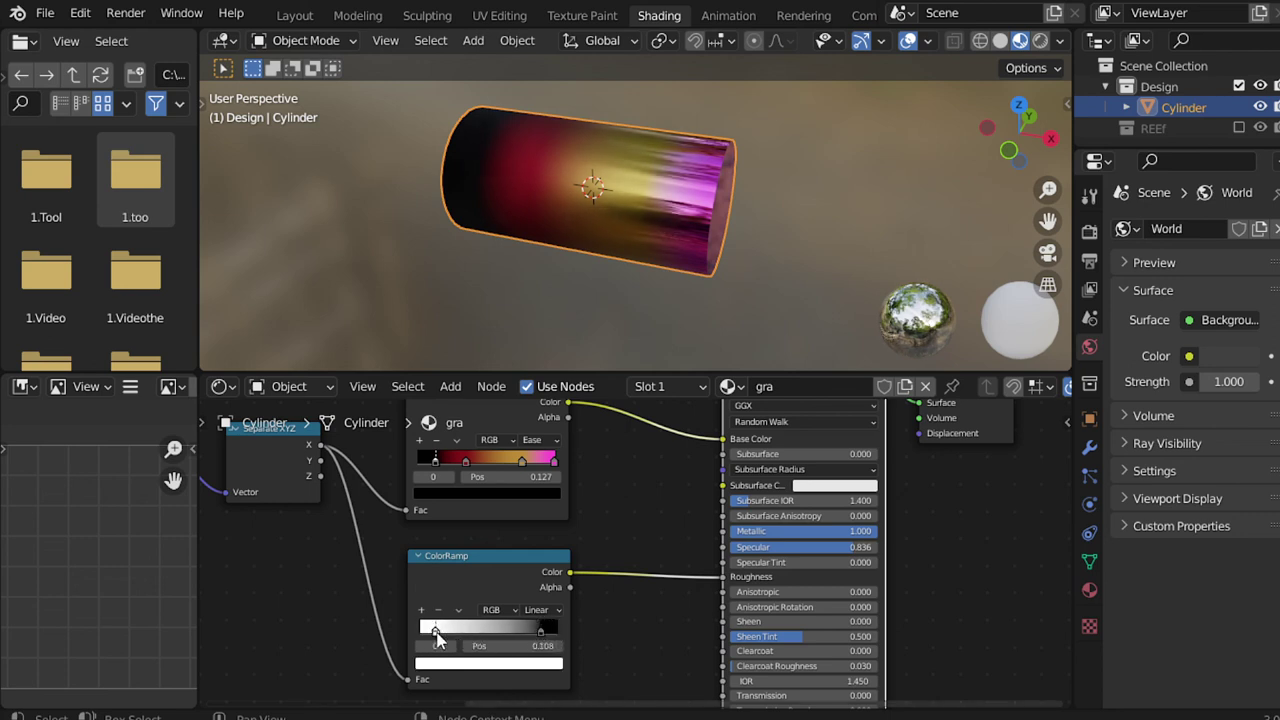
mouse_move(540, 632)
mouse_down()
mouse_move(450, 632)
mouse_move(503, 628)
mouse_up()
mouse_move(608, 251)
middle_down()
mouse_move(771, 300)
mouse_move(537, 217)
middle_up()
scroll(670, 160, up, 5)
scroll(668, 155, down, 5)
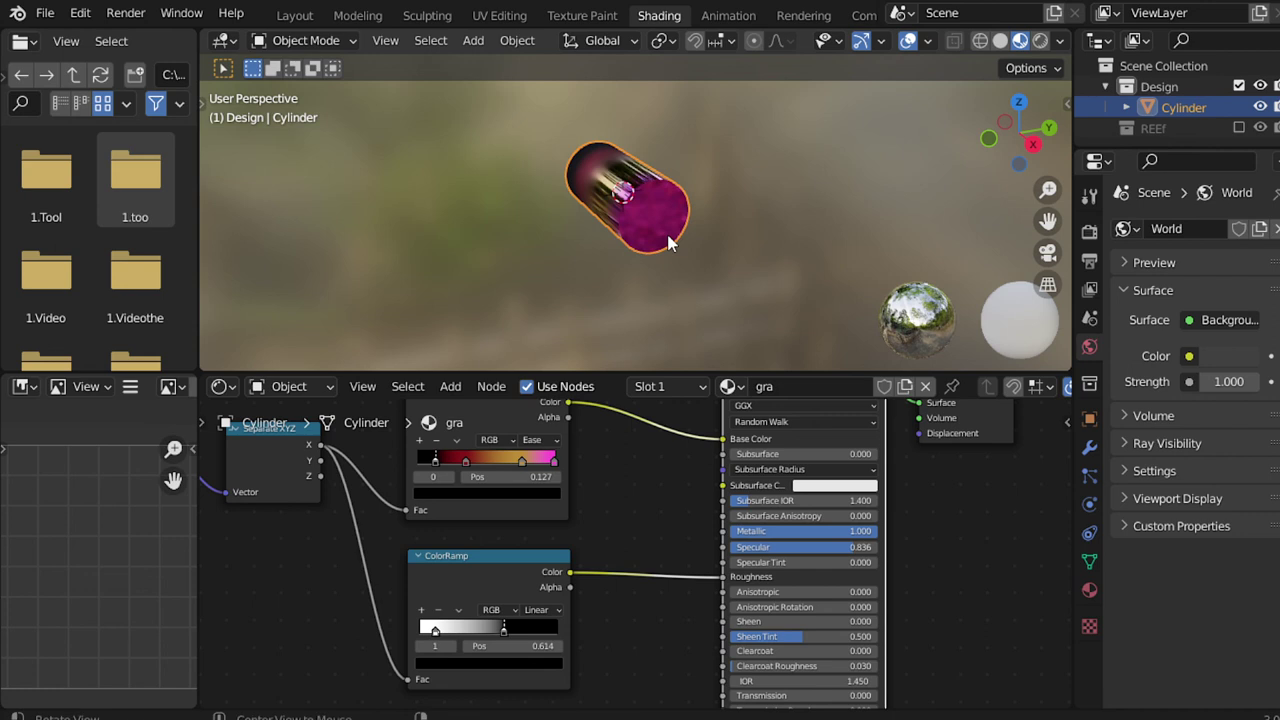
middle_drag(669, 235, 688, 283)
scroll(688, 258, up, 2)
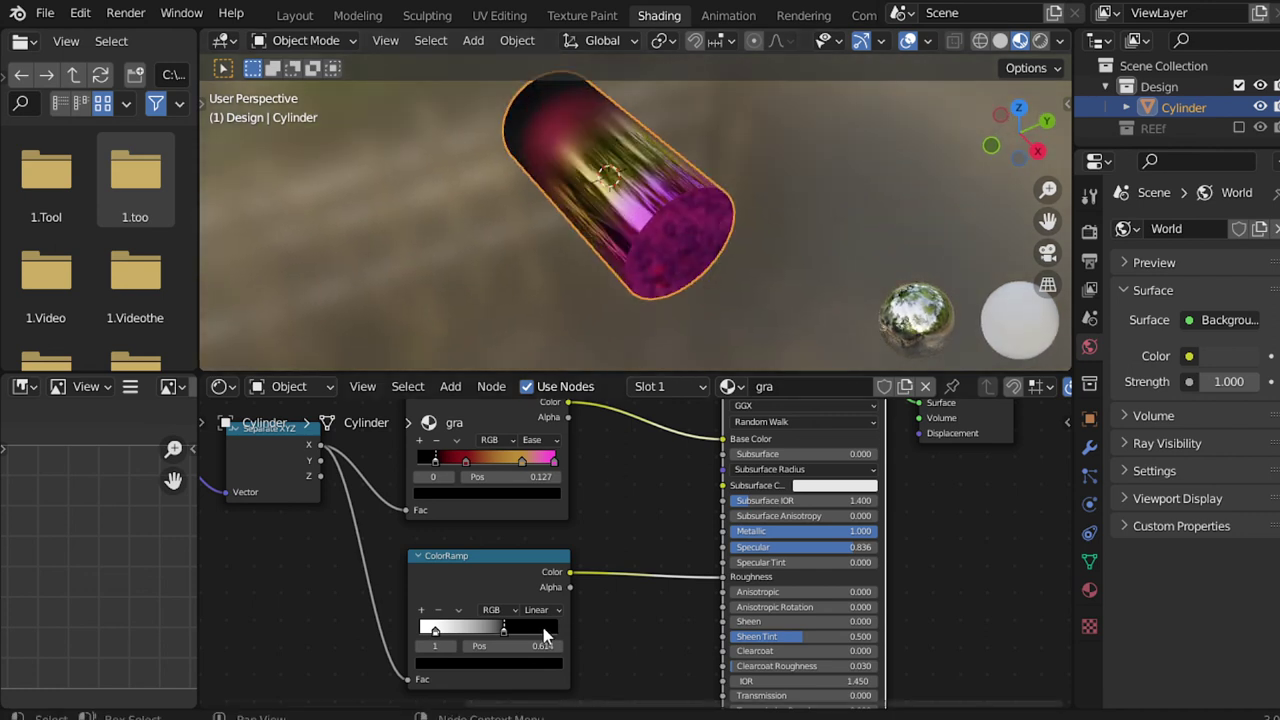
Step: Lower the brightness of the roughness ramp's dark stop
click(554, 661)
click(532, 521)
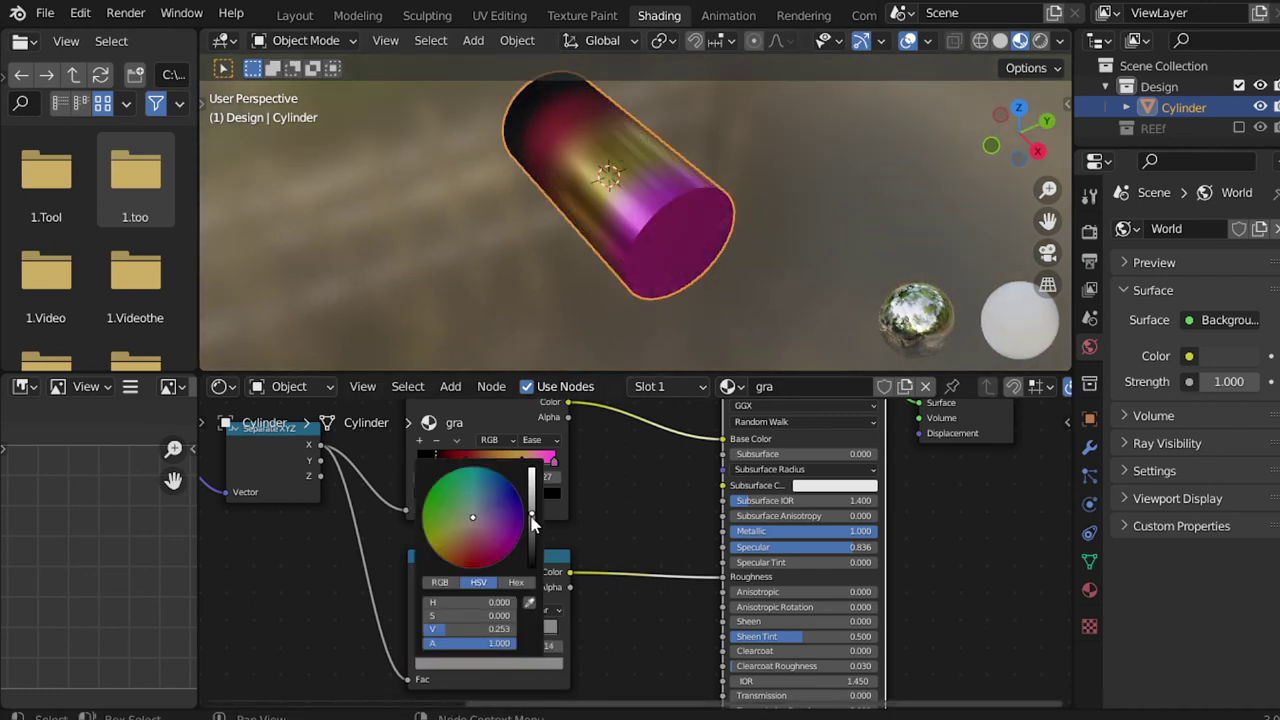
mouse_move(532, 521)
mouse_down()
mouse_move(532, 543)
mouse_move(531, 526)
mouse_up()
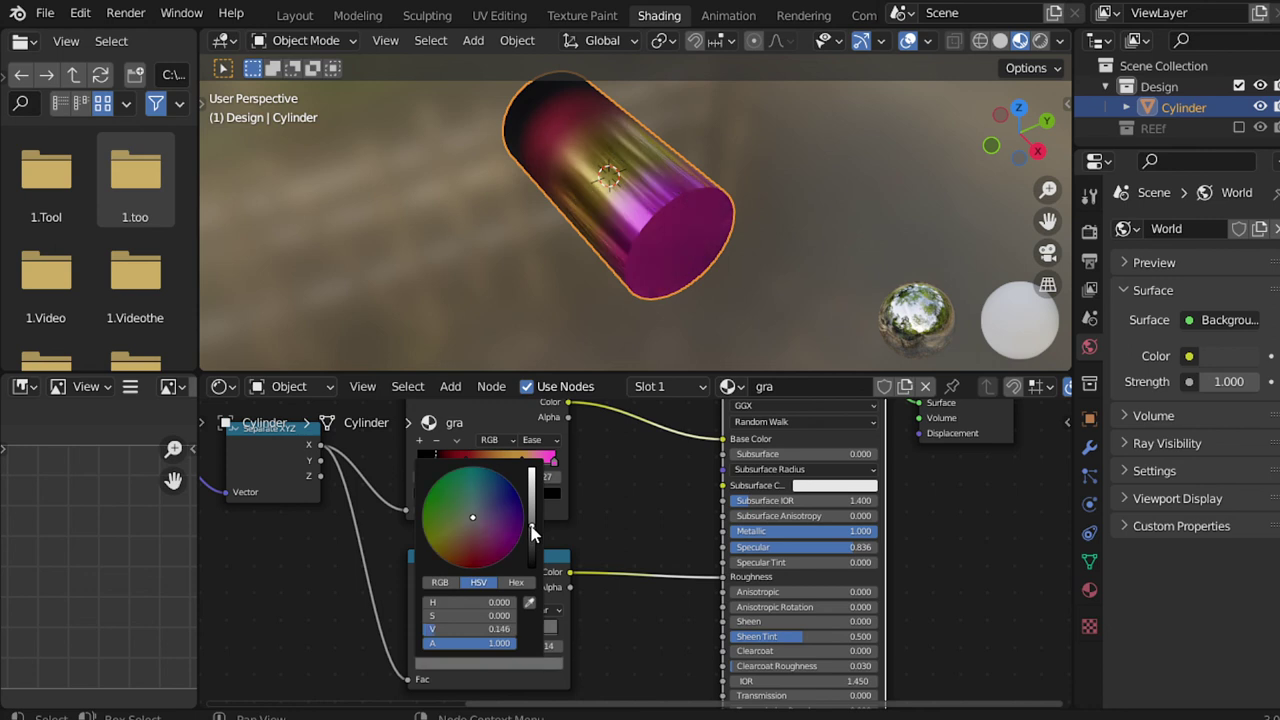
mouse_move(616, 253)
middle_down()
mouse_move(906, 135)
mouse_move(962, 187)
mouse_move(618, 190)
mouse_move(434, 134)
mouse_move(434, 252)
mouse_move(723, 220)
middle_up()
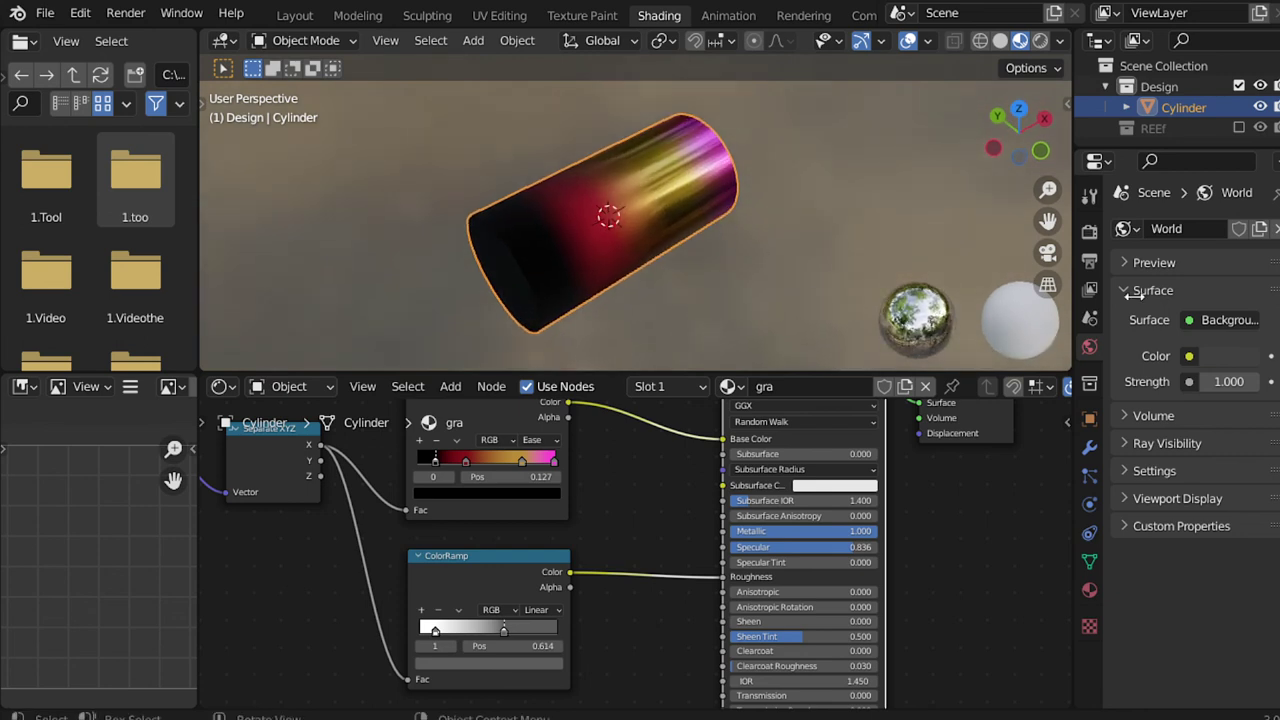